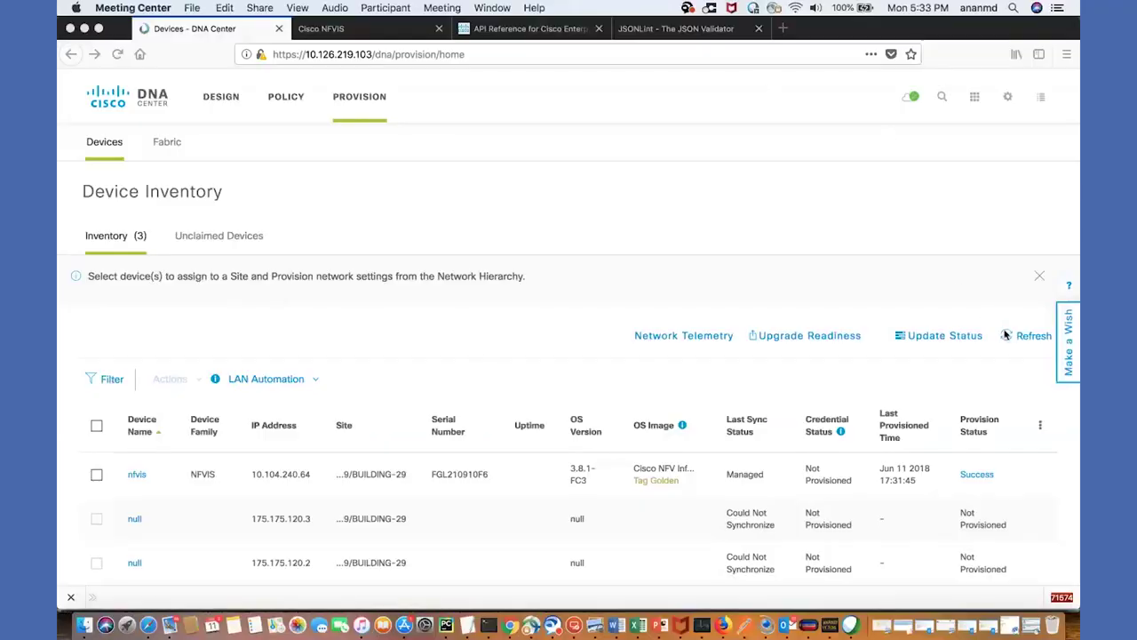
- Switch to Terminal and run the provisioning script's Delete Site option (2) for site BUILDING-29
click(1047, 376)
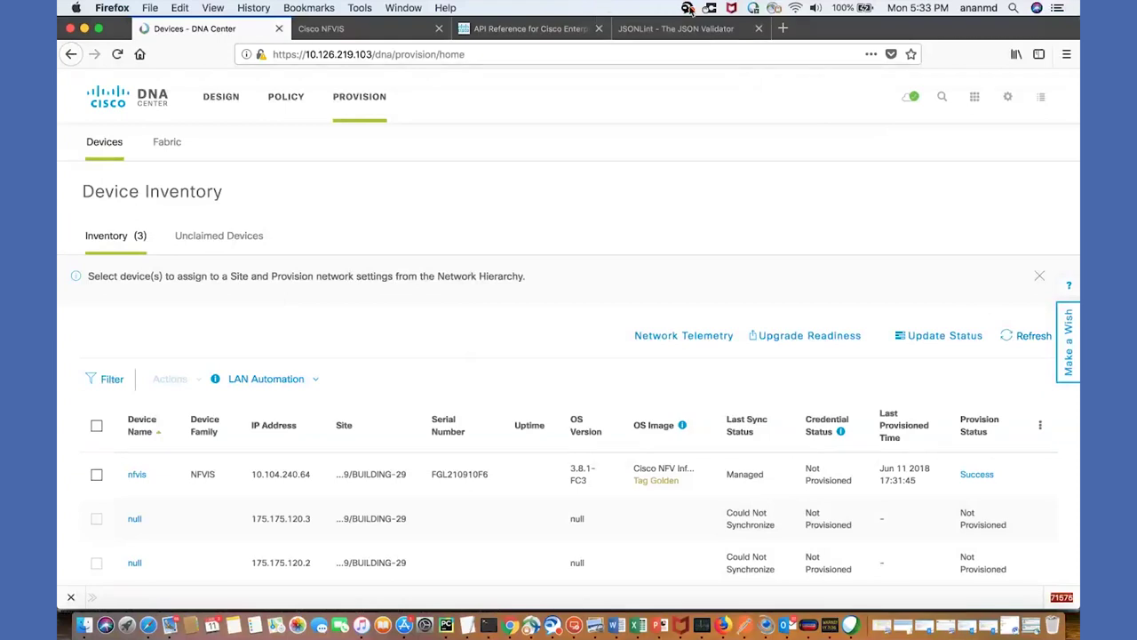
click(488, 626)
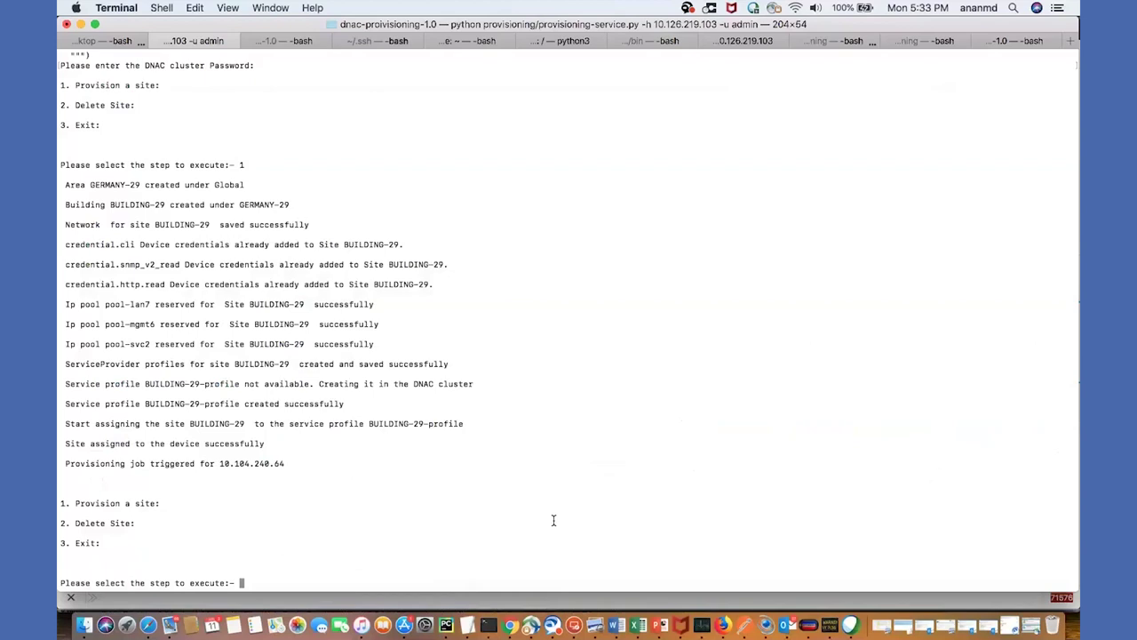
text(2)
key(Return)
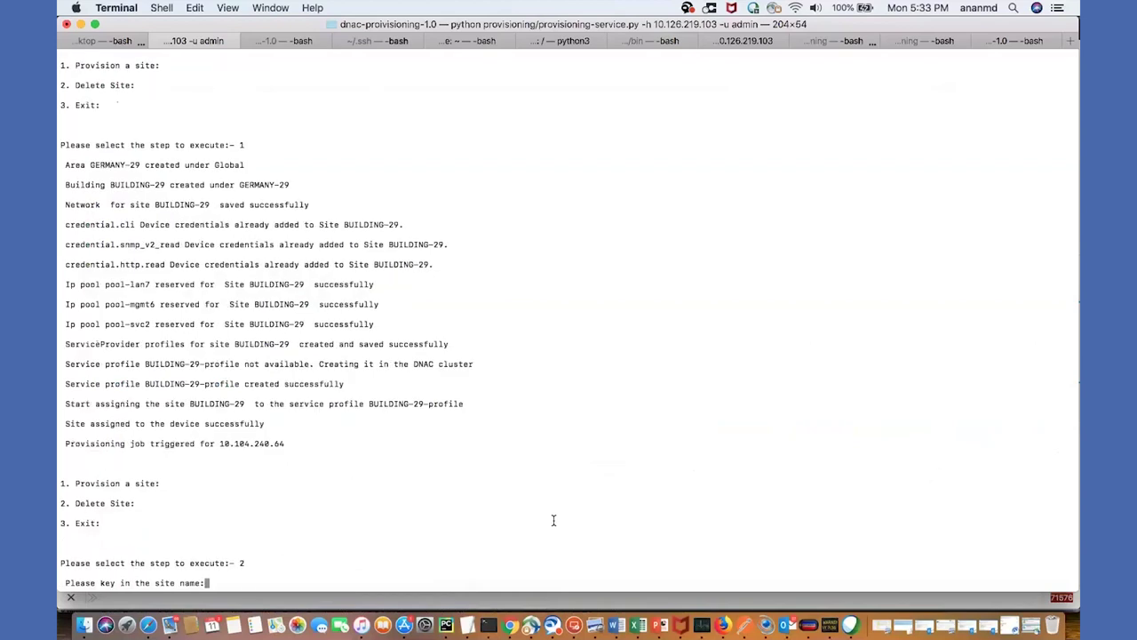
drag(389, 242, 443, 244)
text(BUILDING-29)
key(Return)
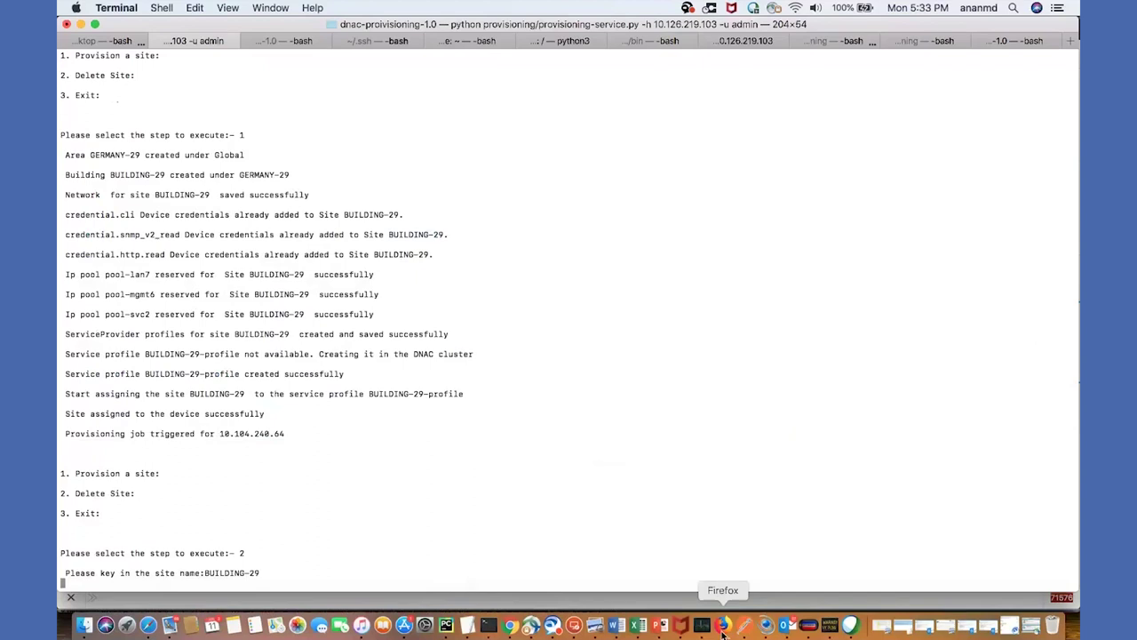
- Switch to Firefox, open the DNA Center network hierarchy and expand the GERMANY-29 area
click(723, 626)
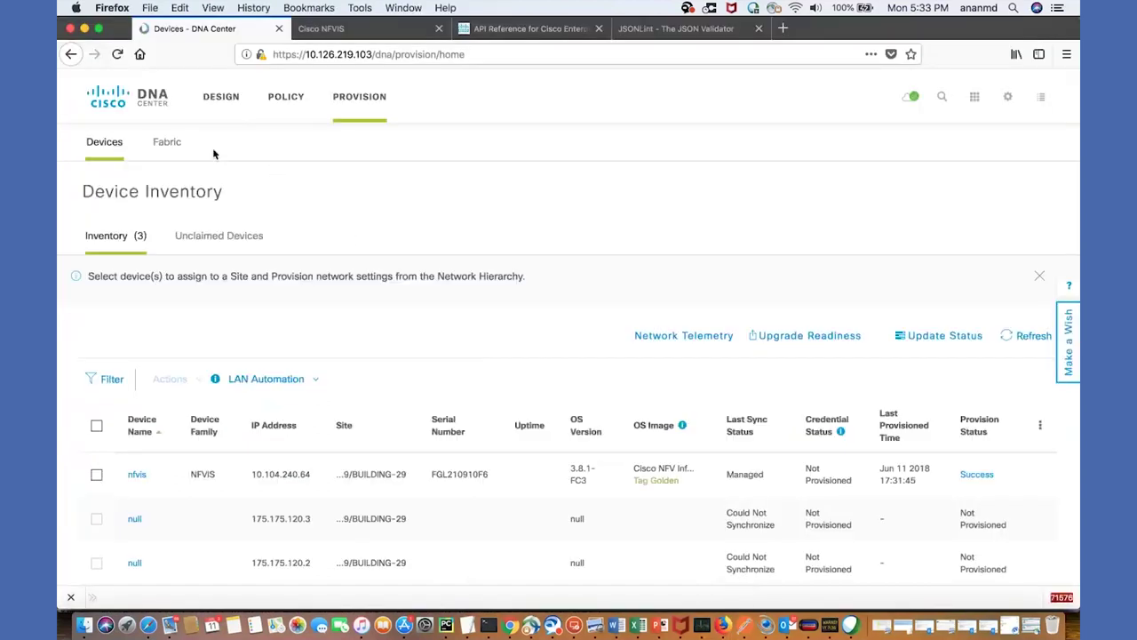
click(153, 99)
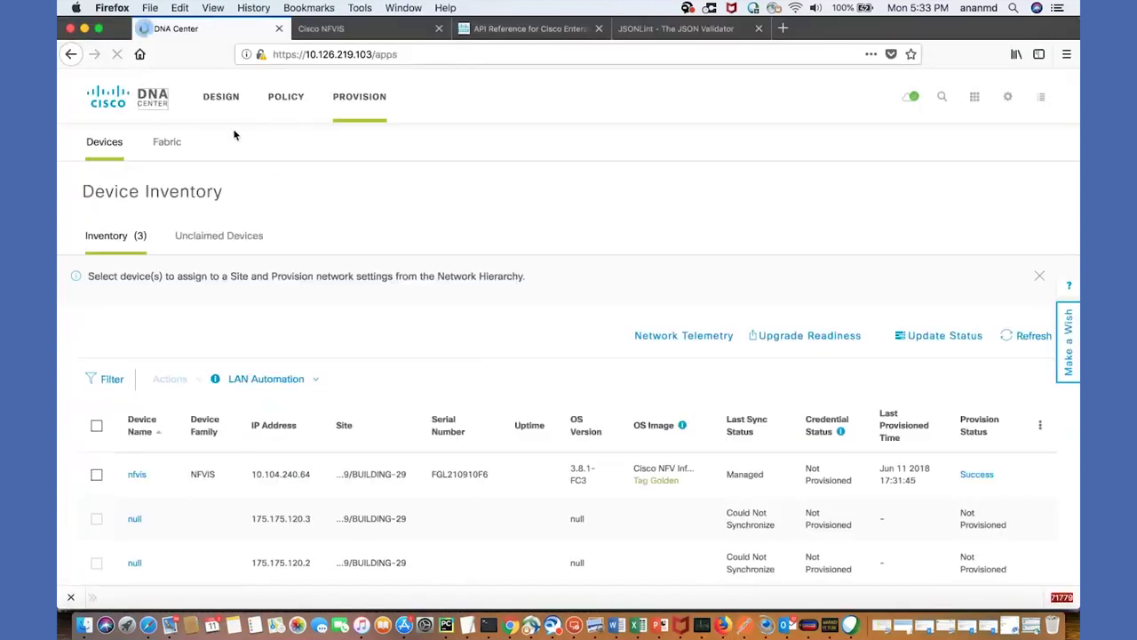
click(244, 289)
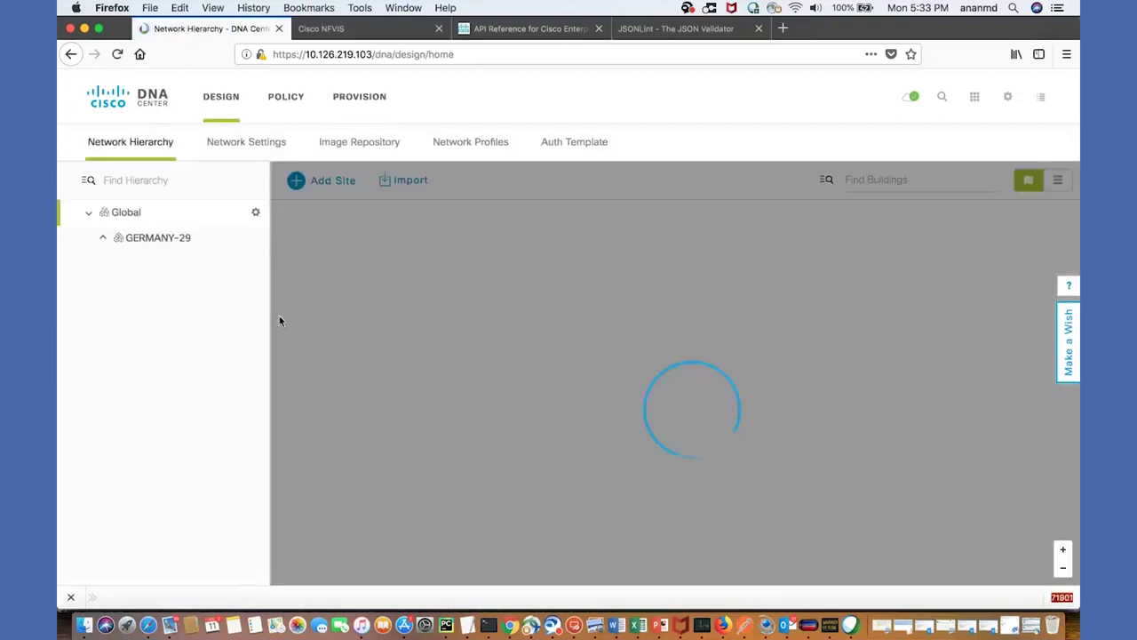
click(103, 238)
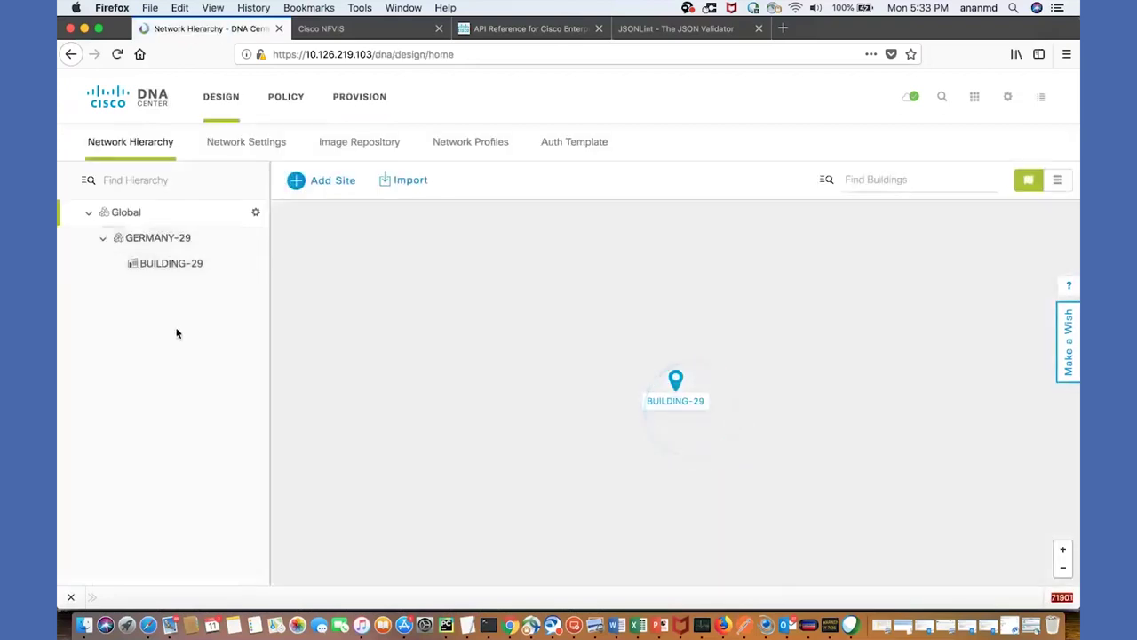
- Check the script's VM deletion output in Terminal, and refresh the VM status table of NFVIS in Firefox
key(super+Tab)
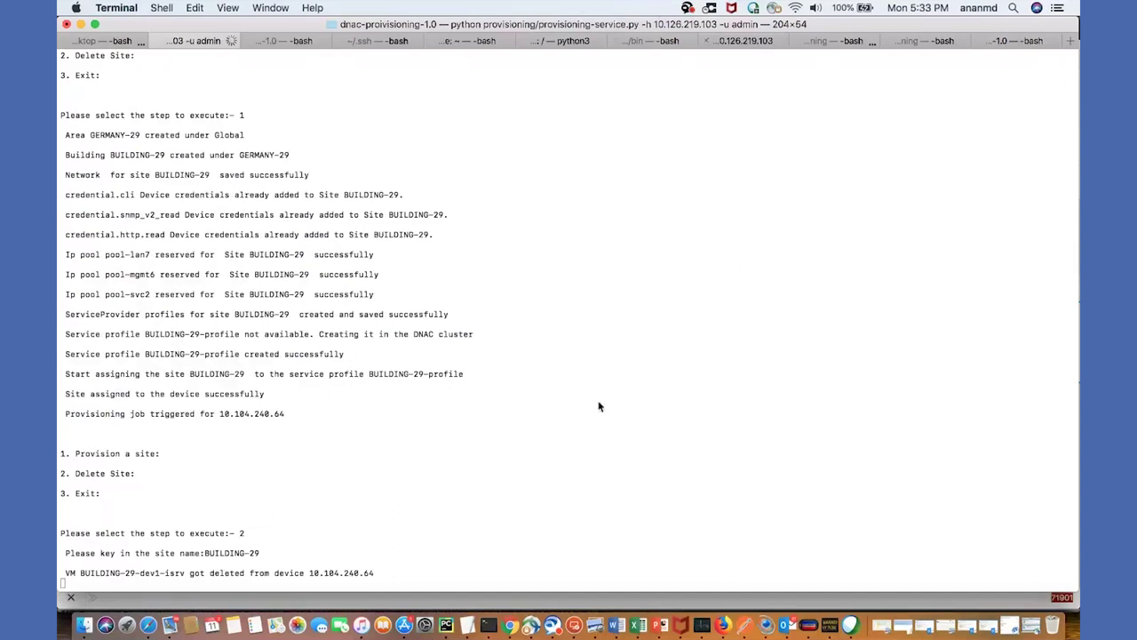
triple_click(329, 574)
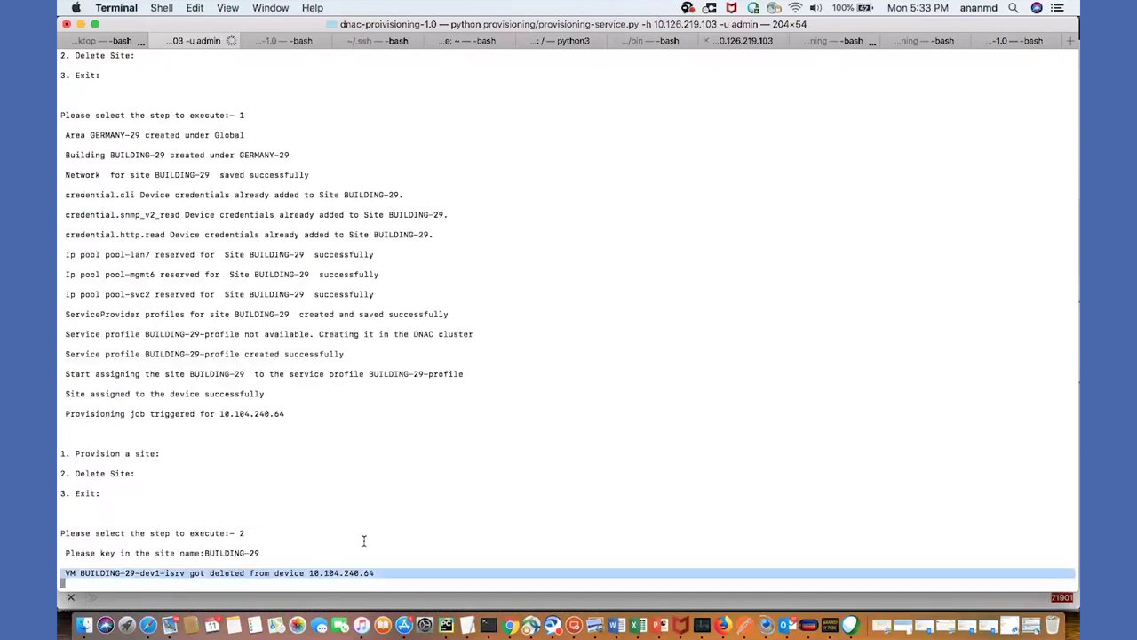
click(723, 624)
click(351, 36)
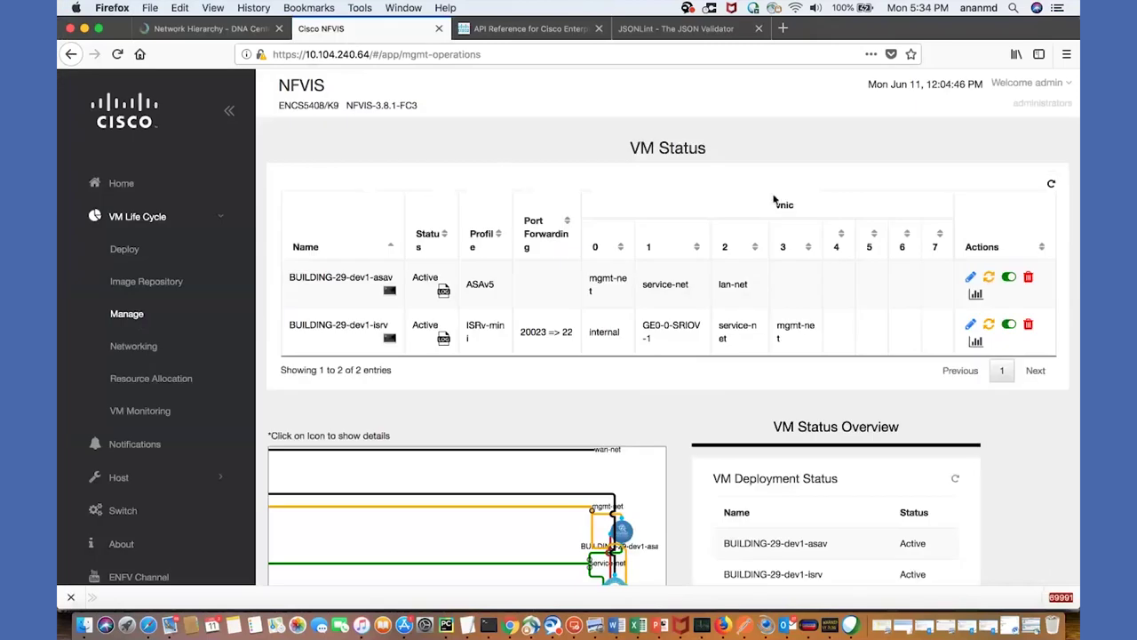
click(1052, 185)
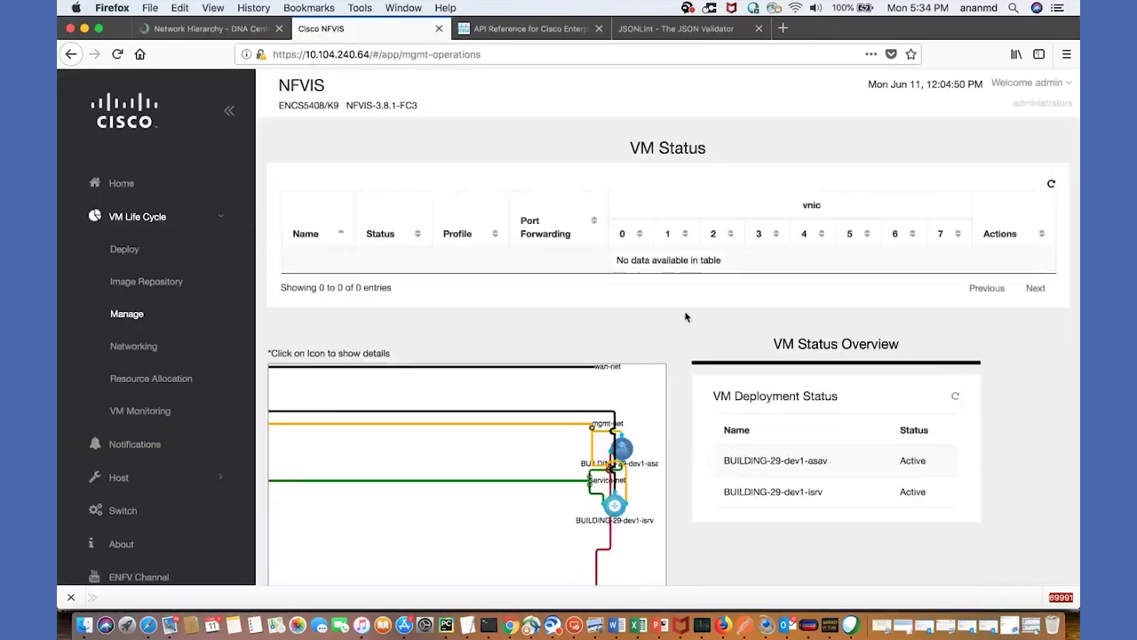
key(super+Tab)
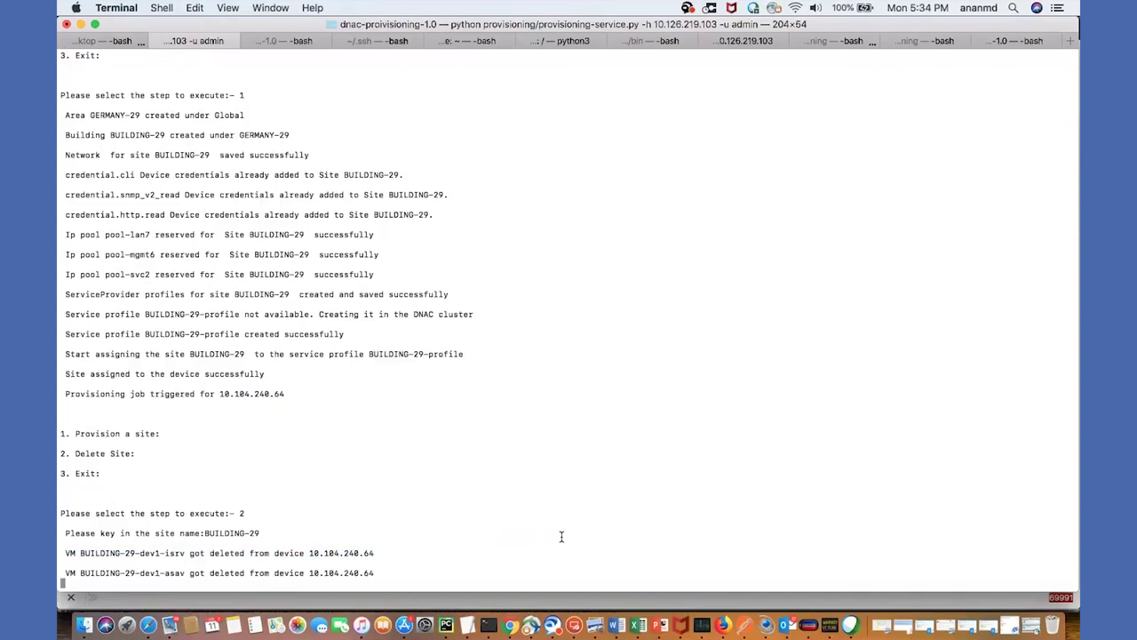
triple_click(350, 483)
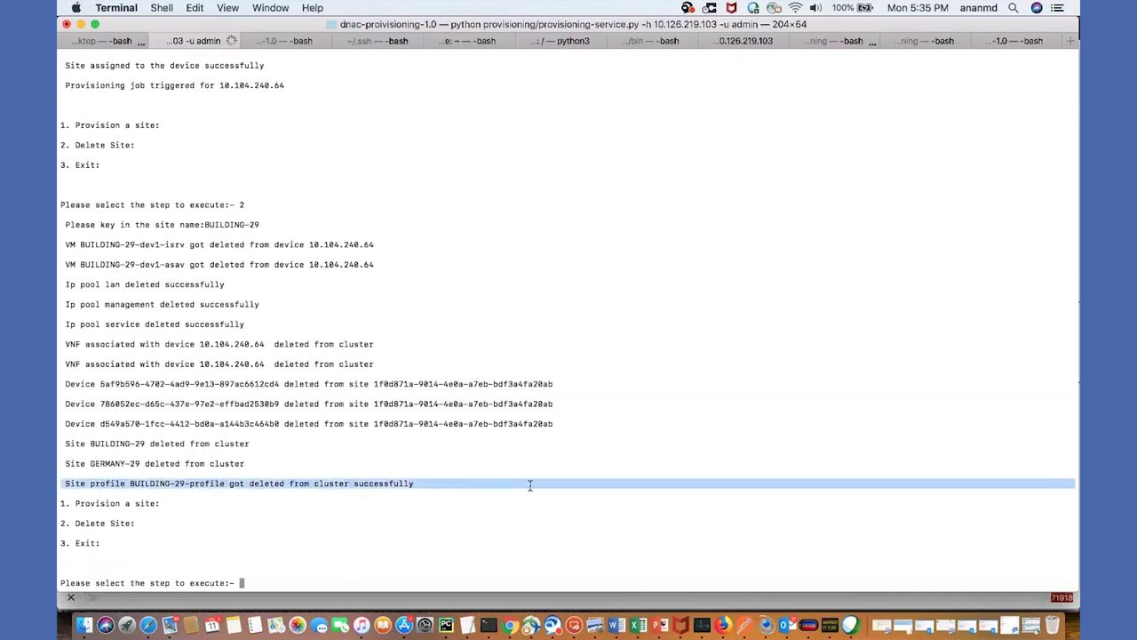
click(724, 625)
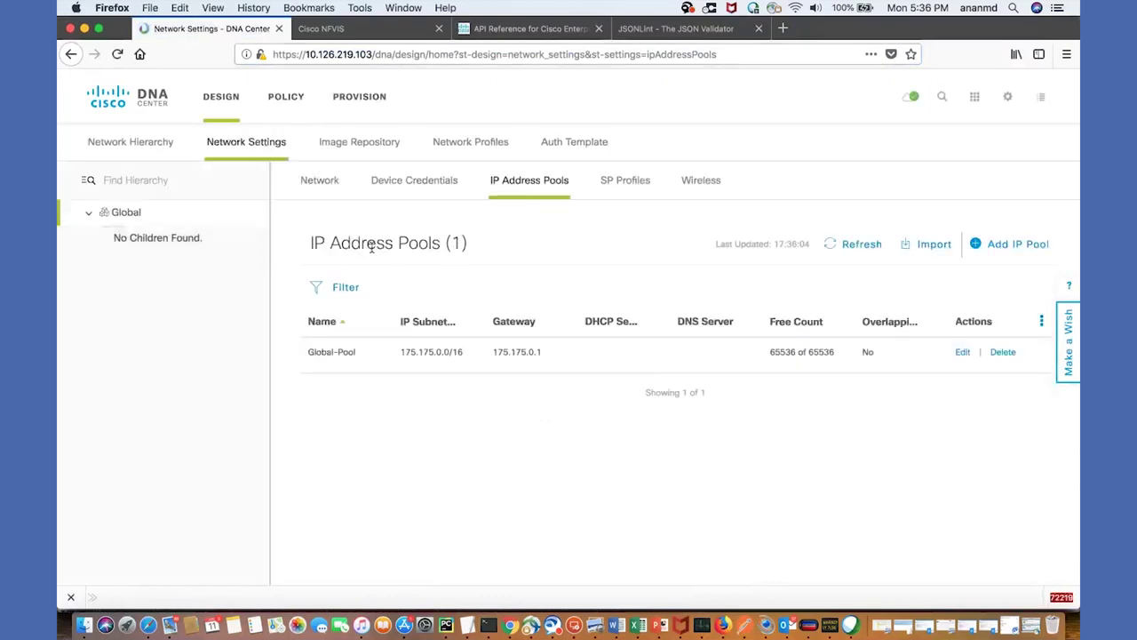
click(355, 98)
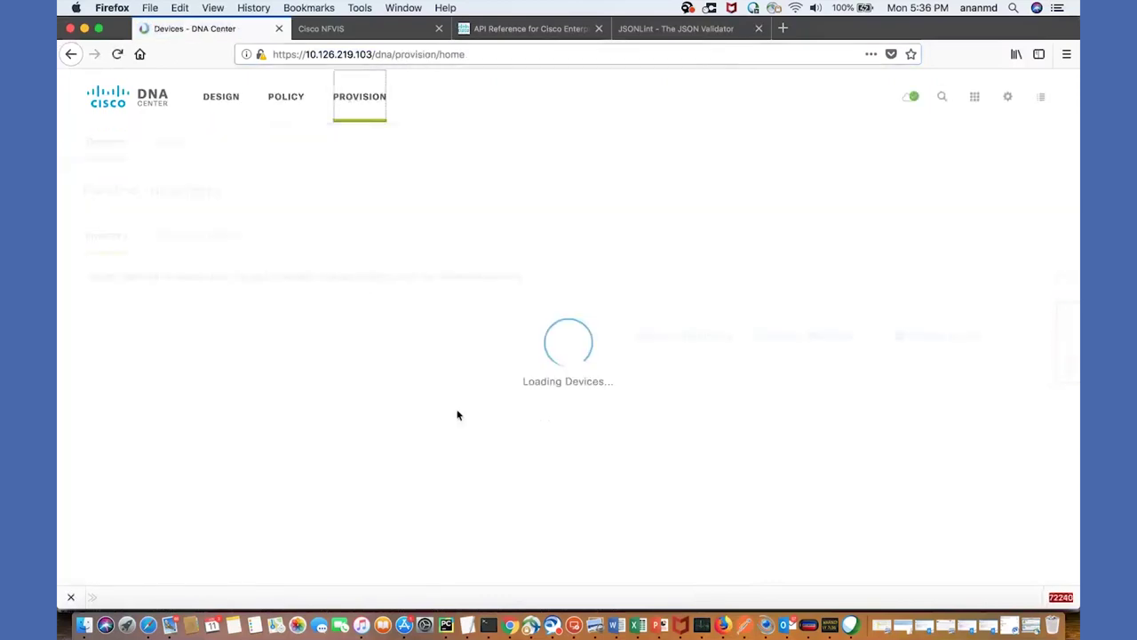
double_click(313, 473)
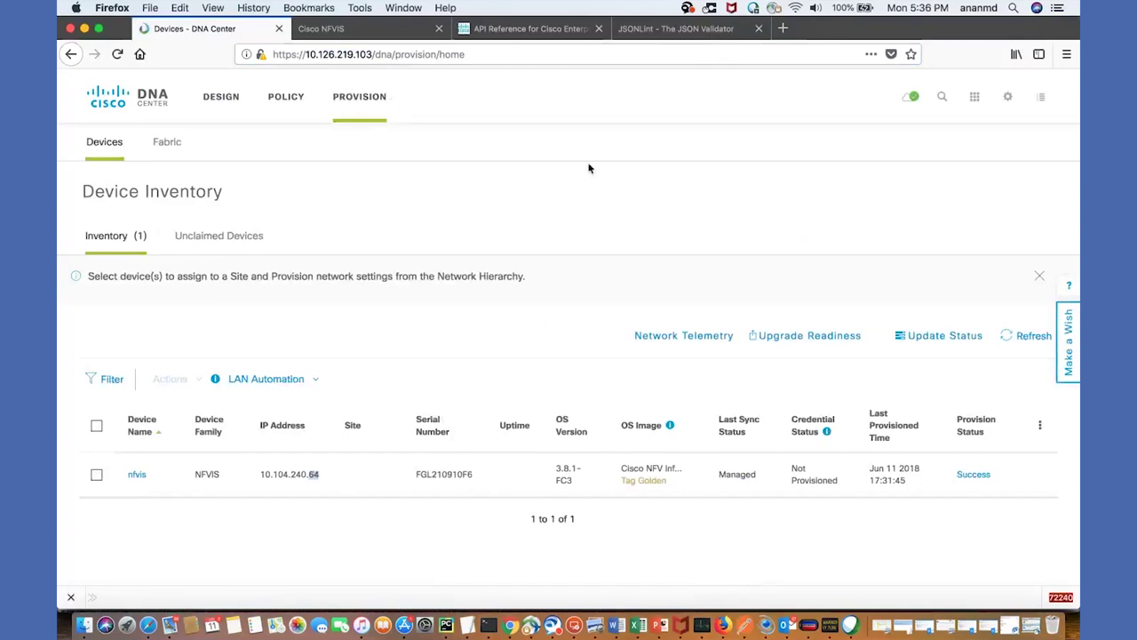
- Recheck the NFVIS VM status table and inspect the nfvis device's IP address in the DNA Center inventory
click(386, 32)
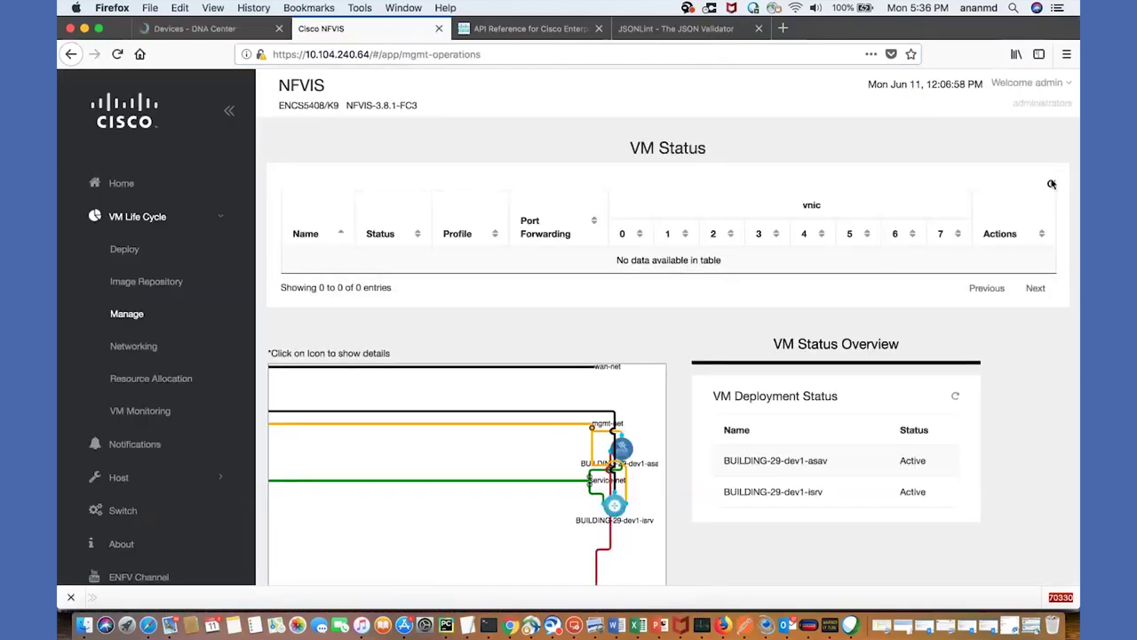
click(204, 28)
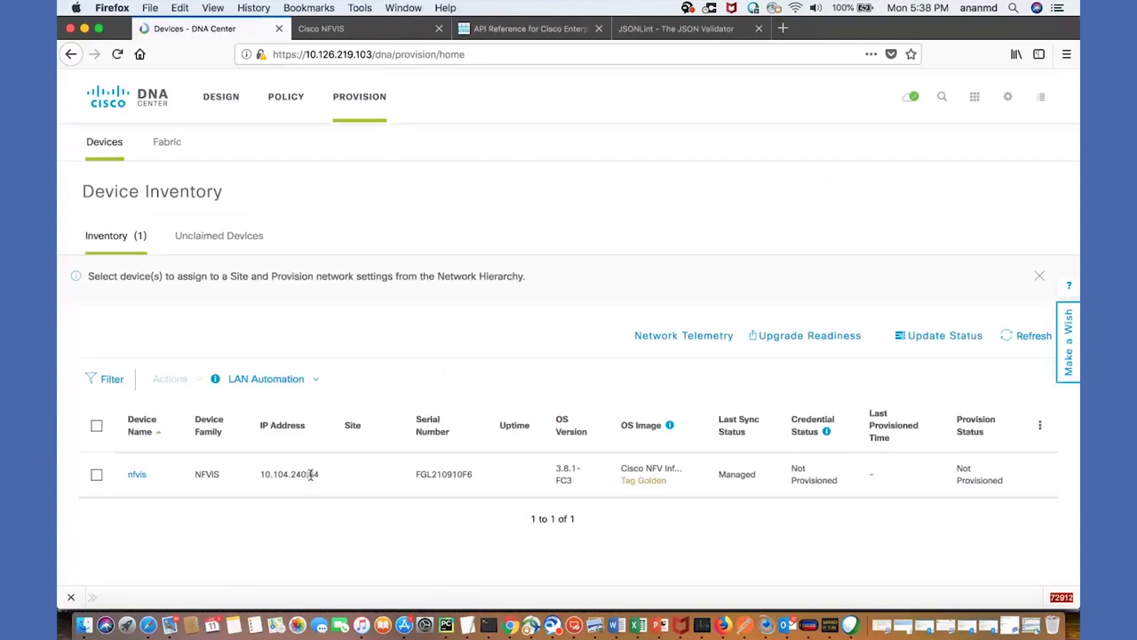
triple_click(311, 474)
click(384, 492)
- Switch to Terminal and run the provisioning script's Provision a site option (1)
click(489, 624)
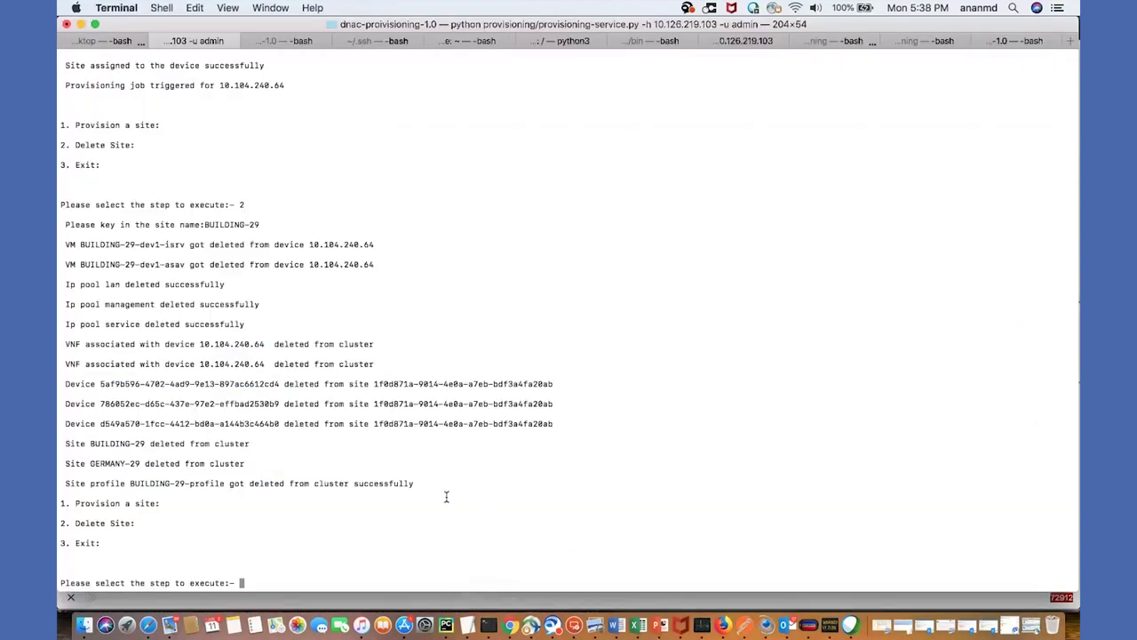
triple_click(135, 503)
click(247, 521)
key(Return)
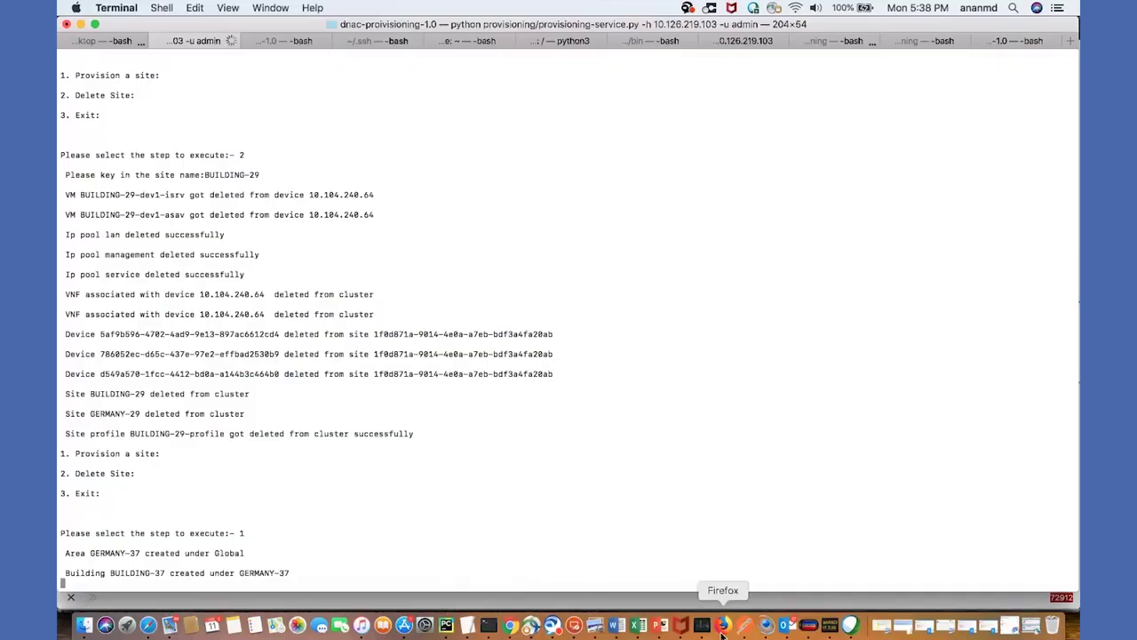
- Switch to Firefox, open the DNA Center network hierarchy and expand the GERMANY-37 area
click(722, 626)
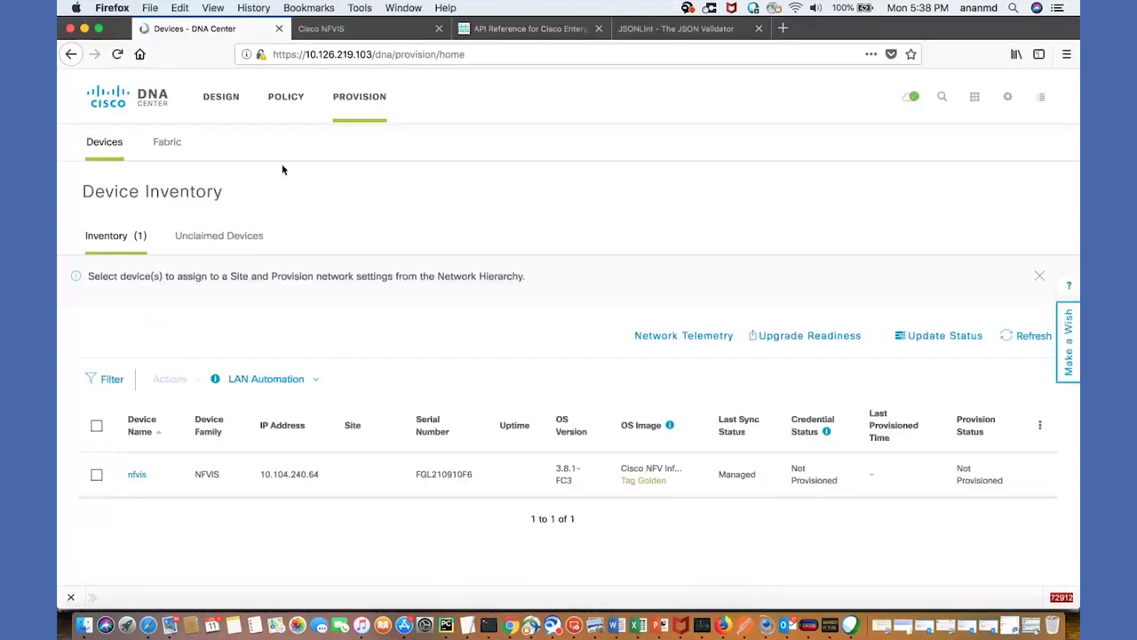
click(221, 96)
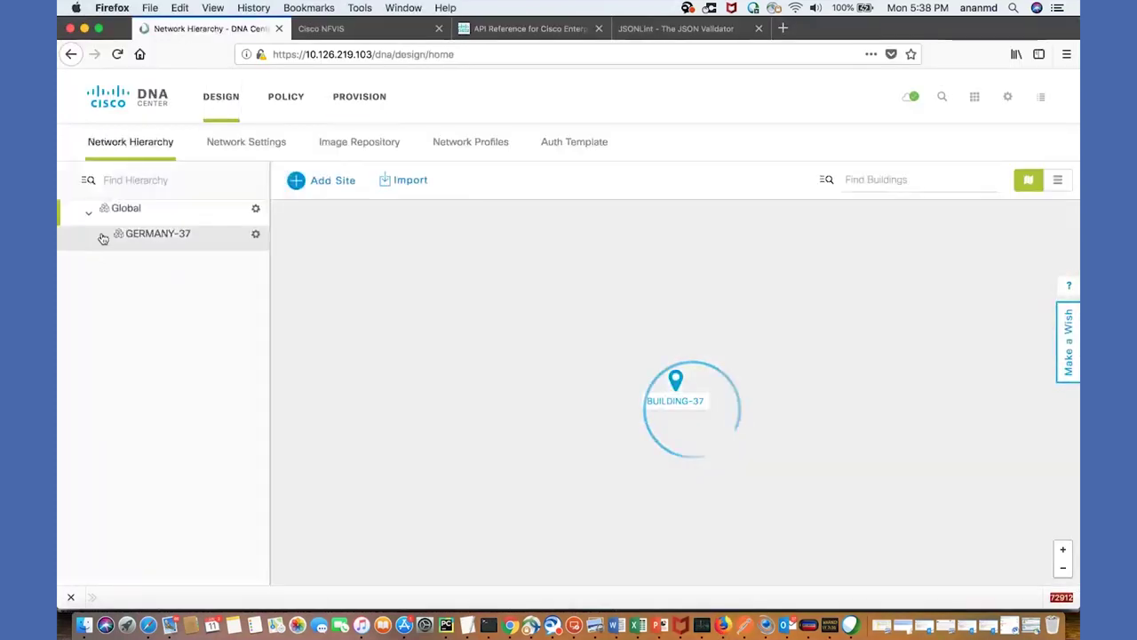
click(103, 238)
- Switch to Terminal and examine the script's device credential output for site BUILDING-37
key(super+Tab)
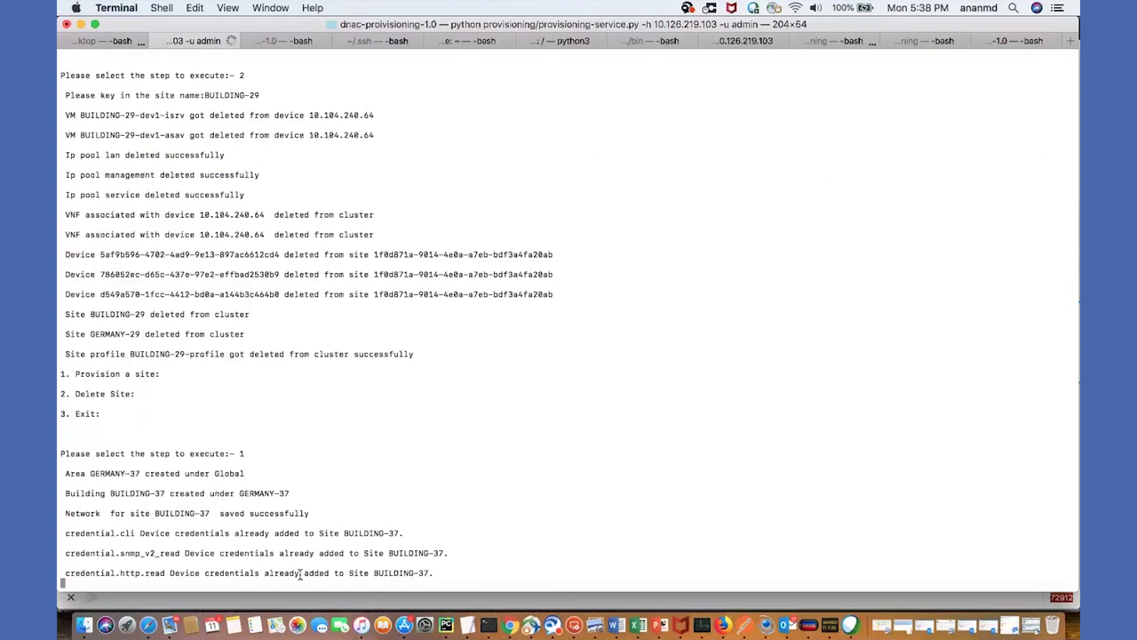
triple_click(299, 574)
click(351, 538)
- Switch to Firefox and display the IP address pools of BUILDING-37 in DNA Center's network settings
key(super+Tab)
click(273, 146)
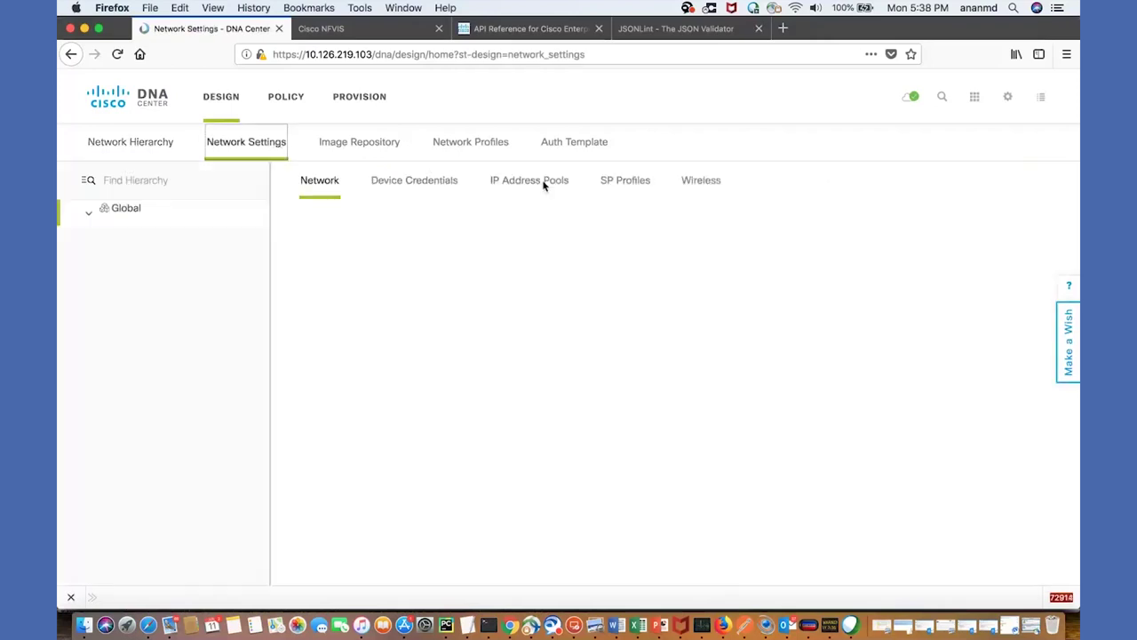
click(542, 182)
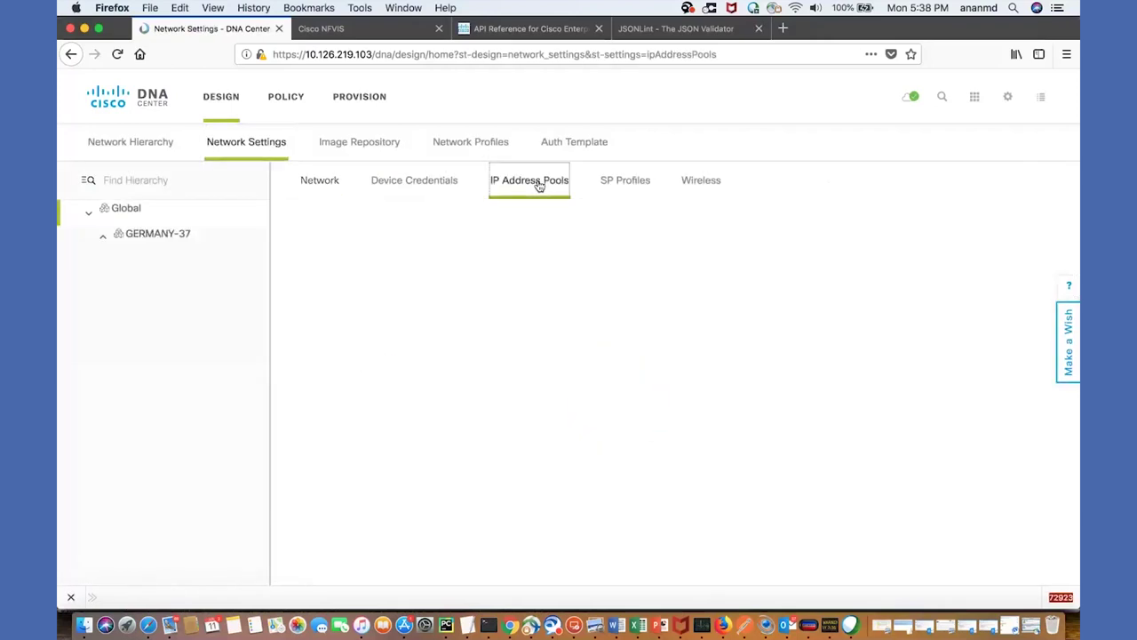
click(102, 238)
click(168, 260)
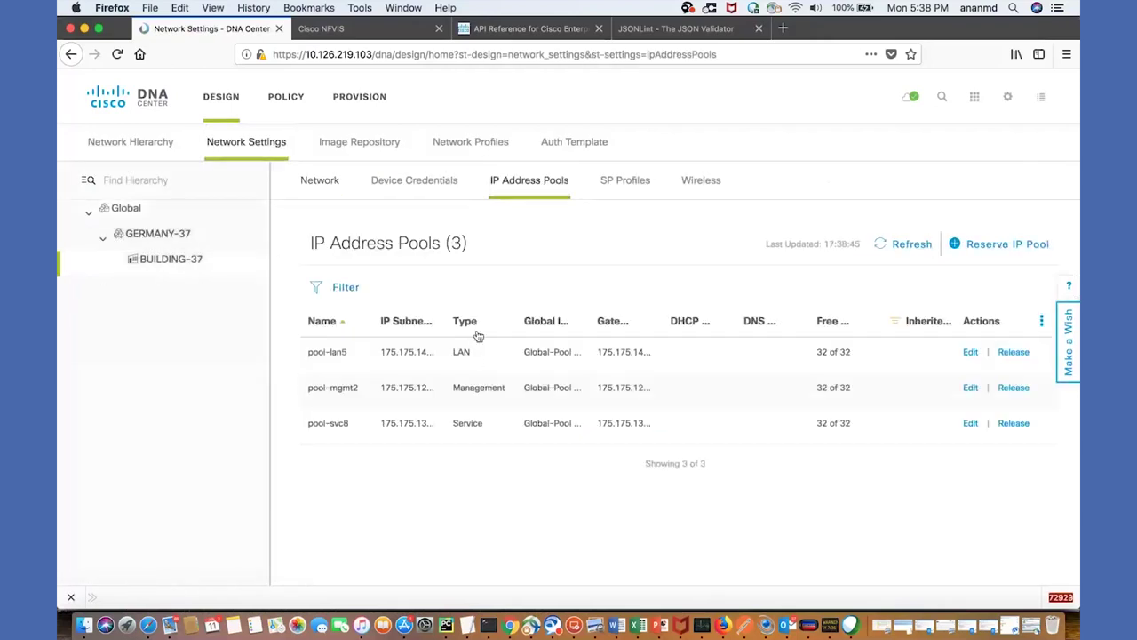
- Check the script's profile output in Terminal, then inspect BUILDING-37-profile and the network hierarchy in DNA Center
key(super+Tab)
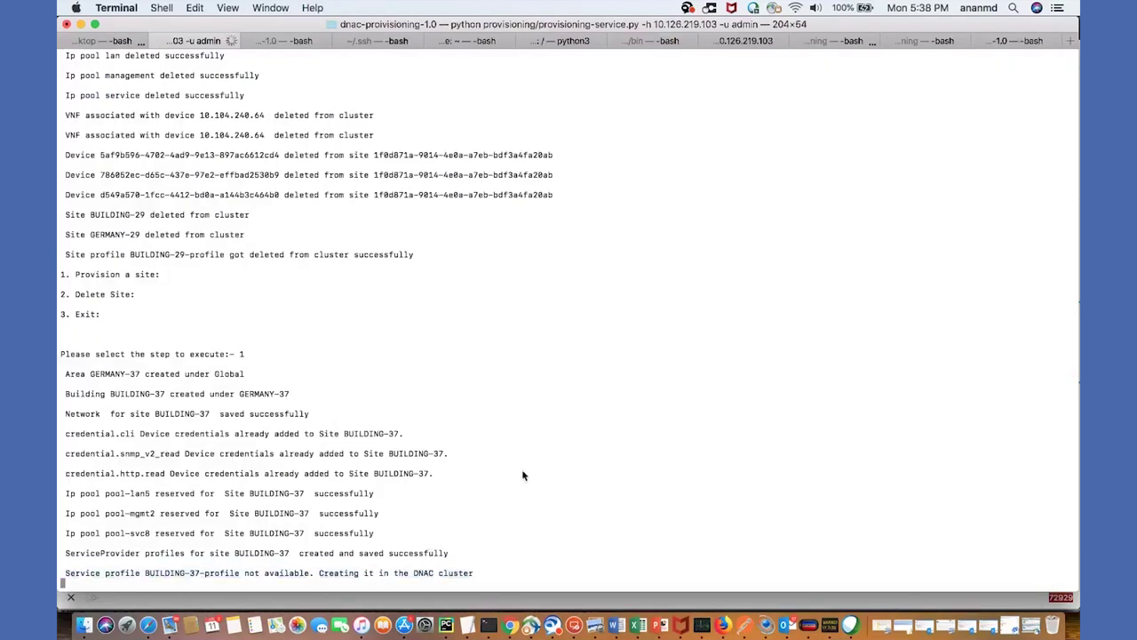
key(super+Tab)
click(484, 148)
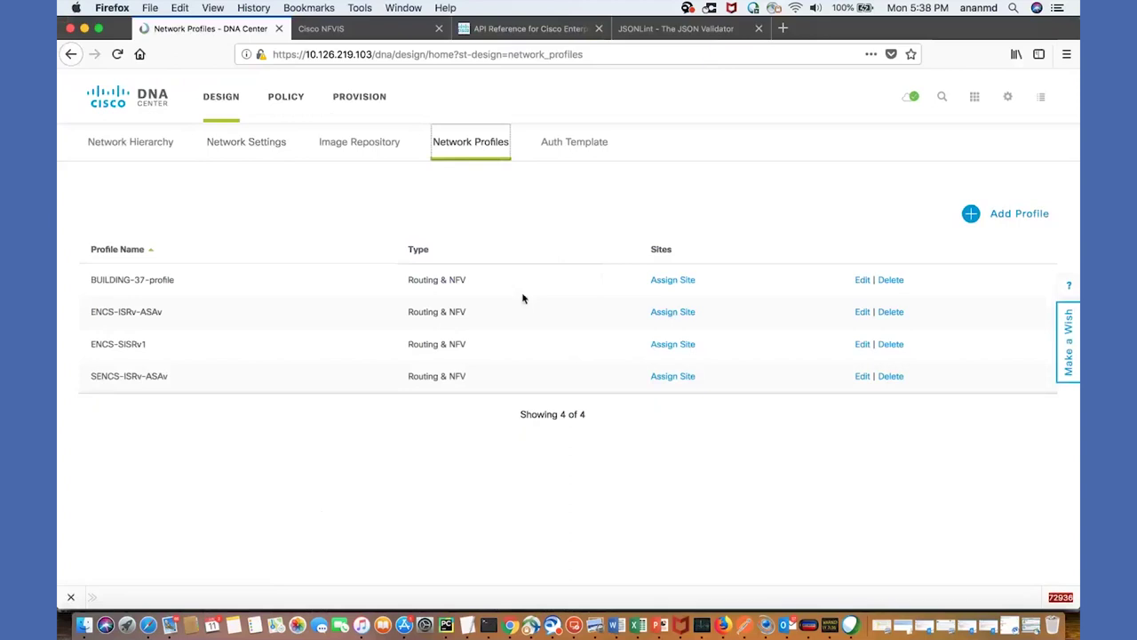
triple_click(155, 281)
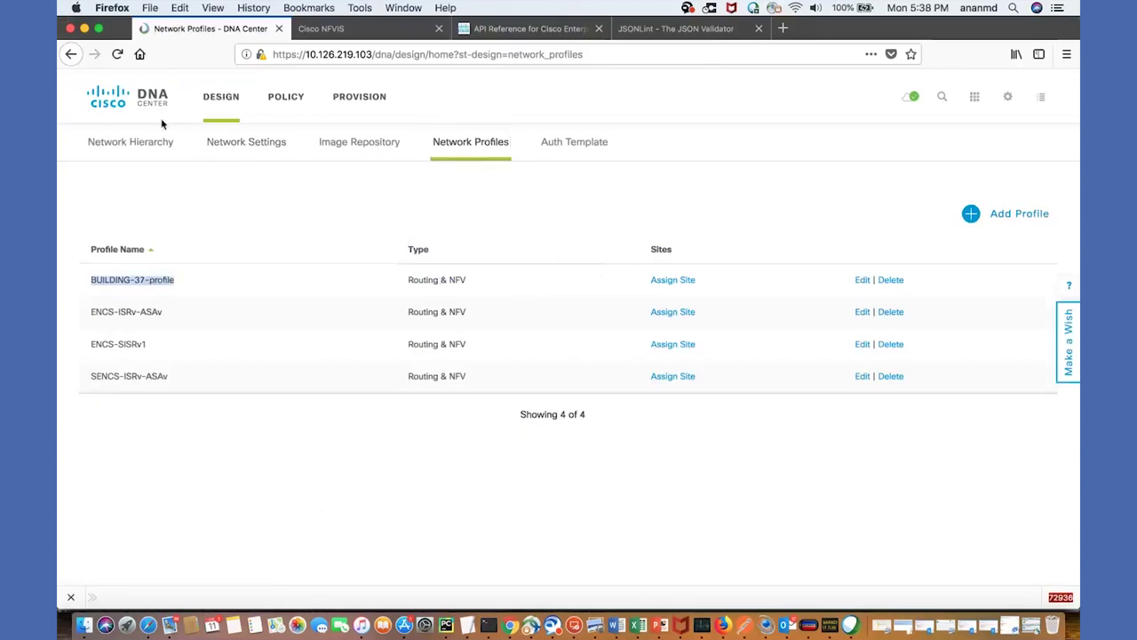
click(153, 144)
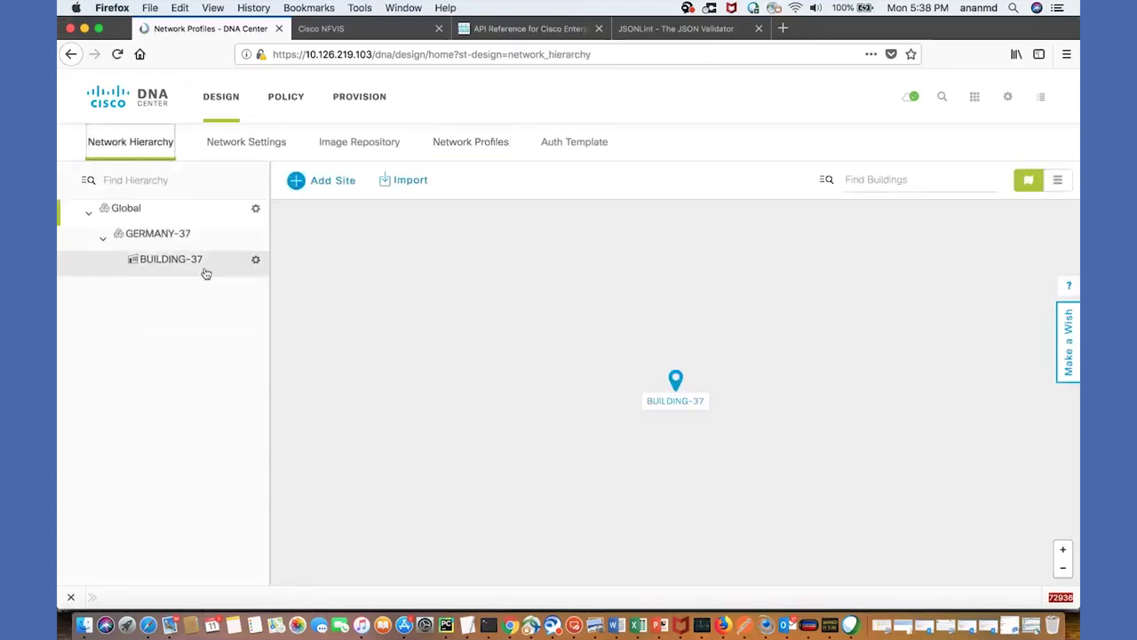
- Check the script's provisioning job output in Terminal, and open the nfvis device's provision logs from the refreshed DNA Center inventory
key(super+Tab)
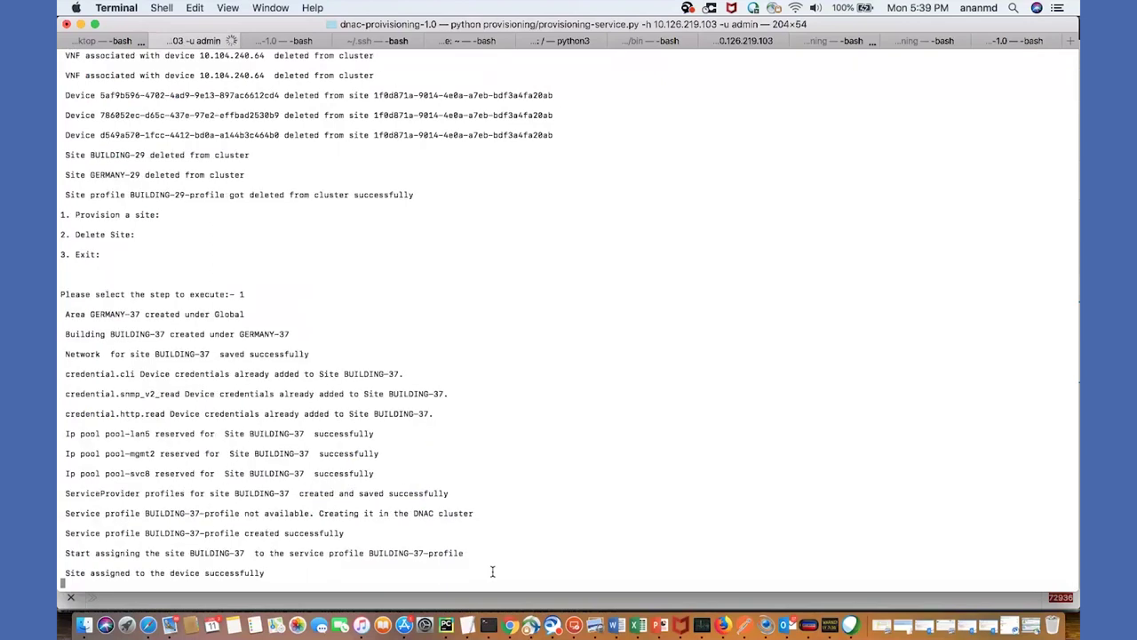
triple_click(247, 463)
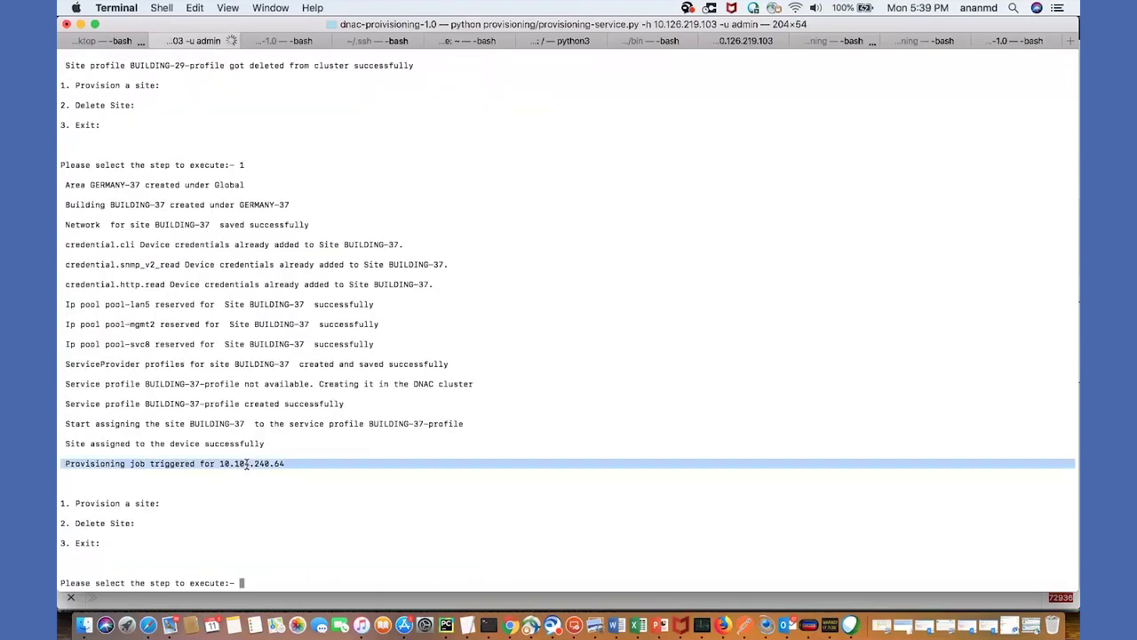
key(super+Tab)
click(378, 108)
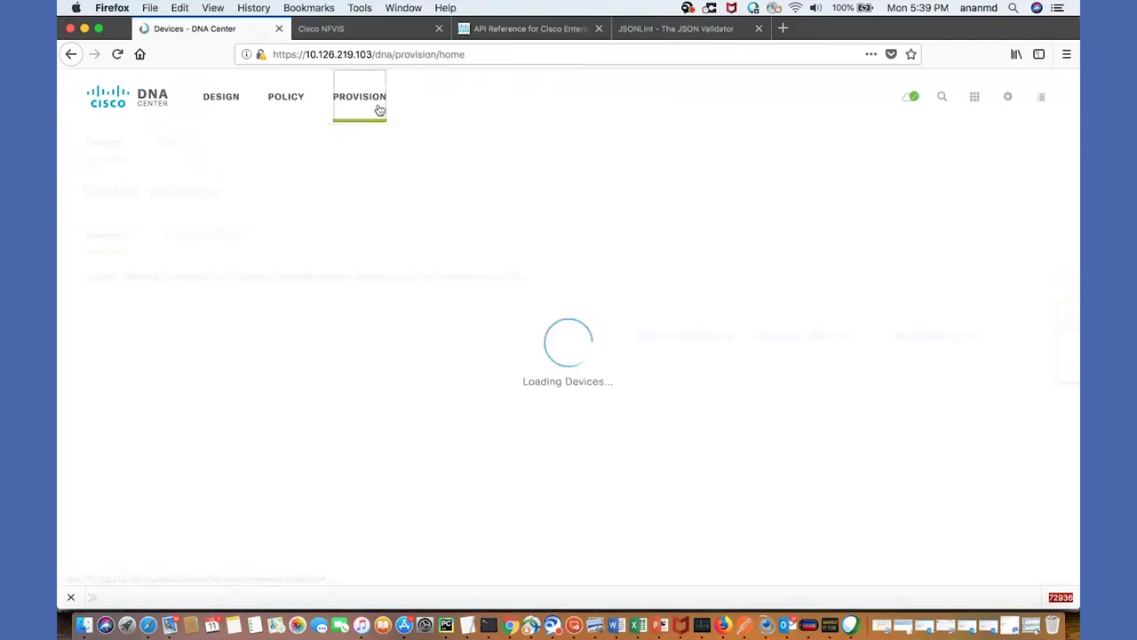
click(1013, 338)
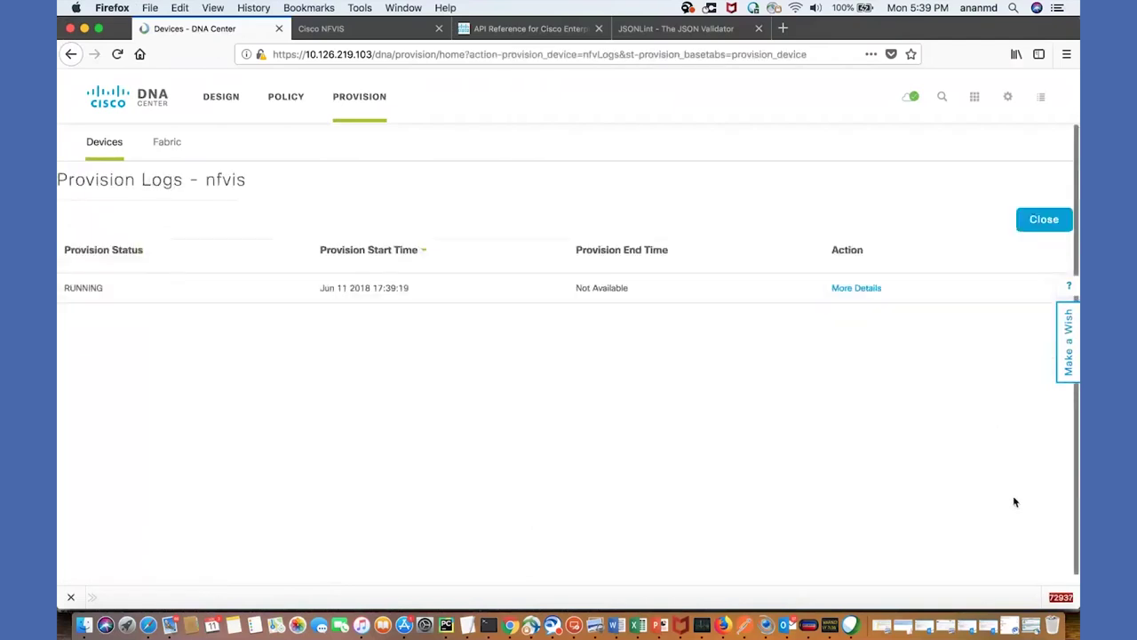
- Open the detailed log of the running nfvis provisioning job, review its stages through Activate vRouter, and refresh it
click(859, 289)
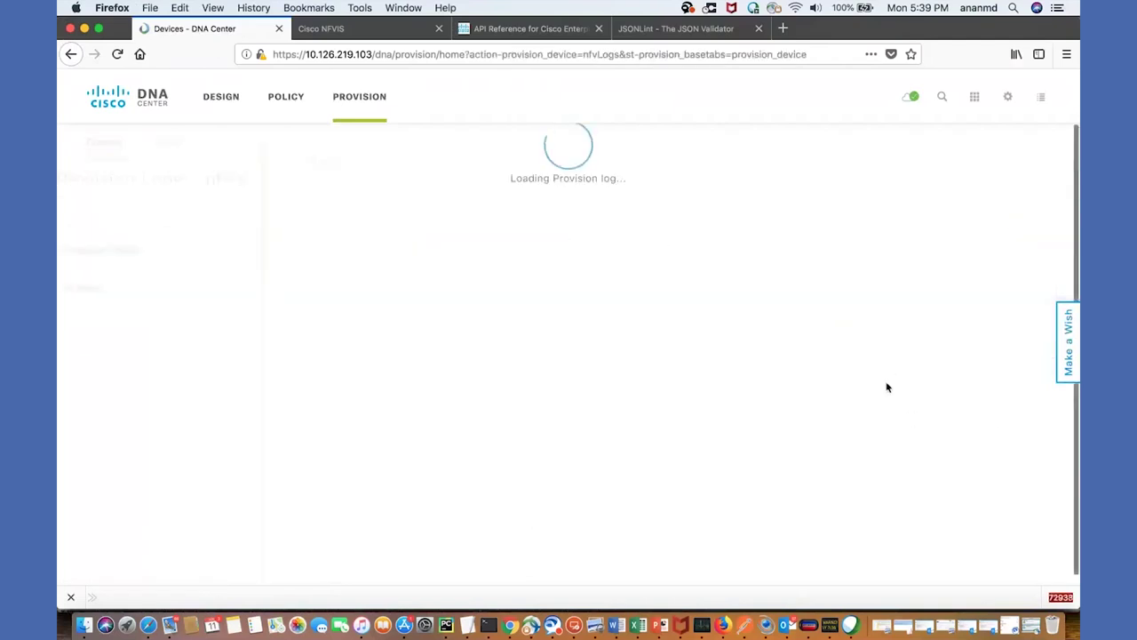
scroll(723, 430, down, 3)
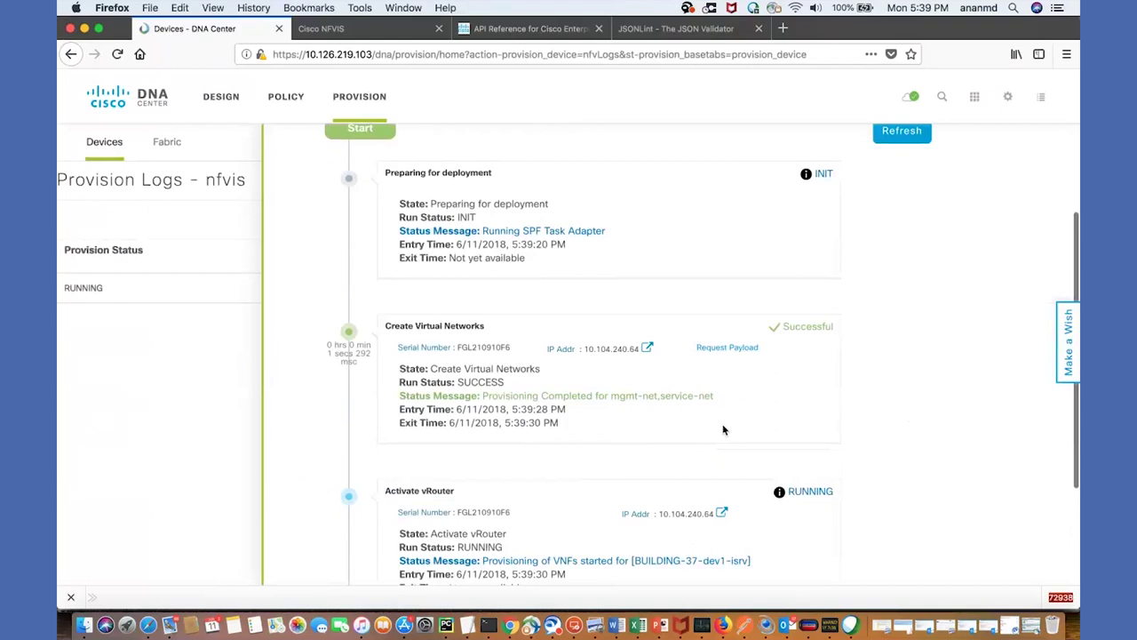
scroll(909, 480, down, 3)
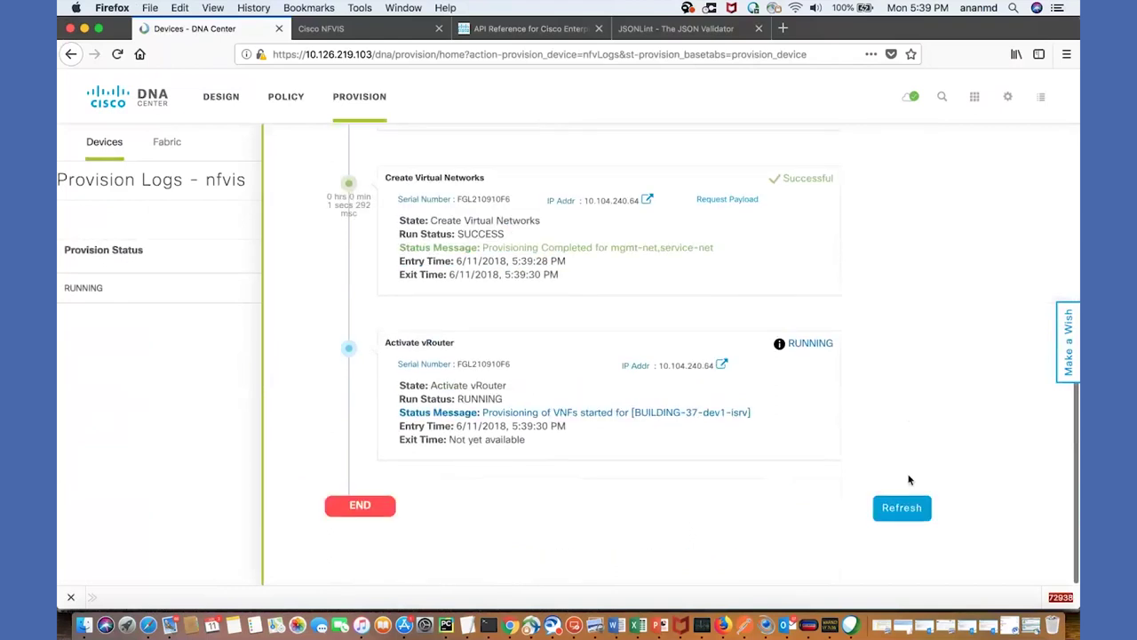
click(902, 507)
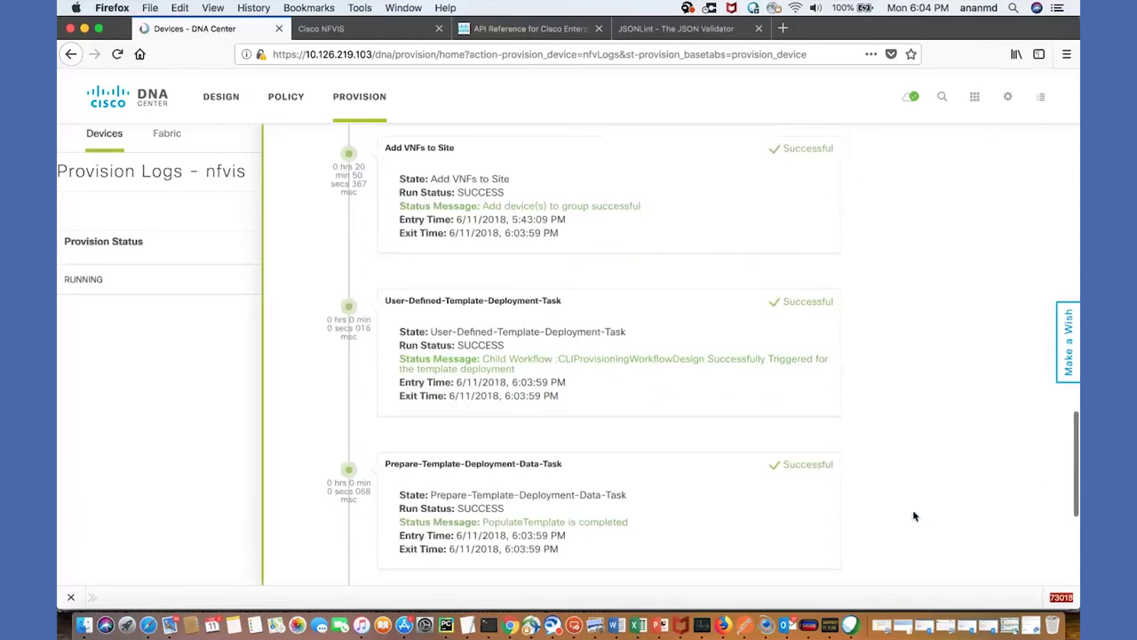
- Examine the status of every stage in the refreshed provisioning details, from the template deployment tasks back to Preparing for deployment
scroll(913, 515, down, 5)
scroll(914, 516, up, 3)
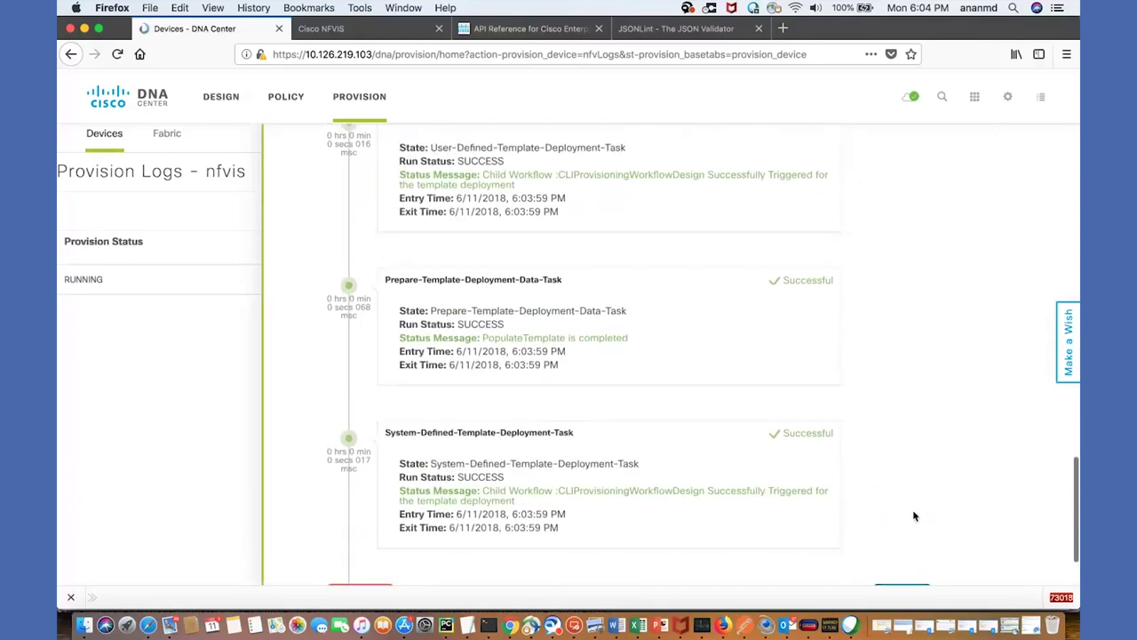
scroll(914, 515, up, 10)
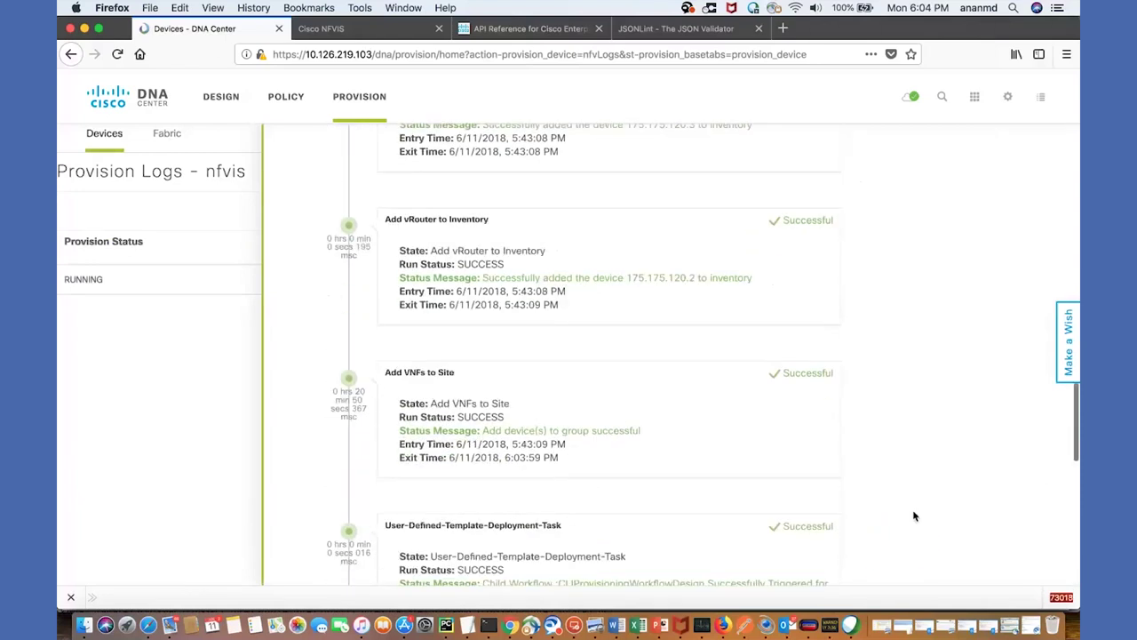
scroll(914, 516, up, 10)
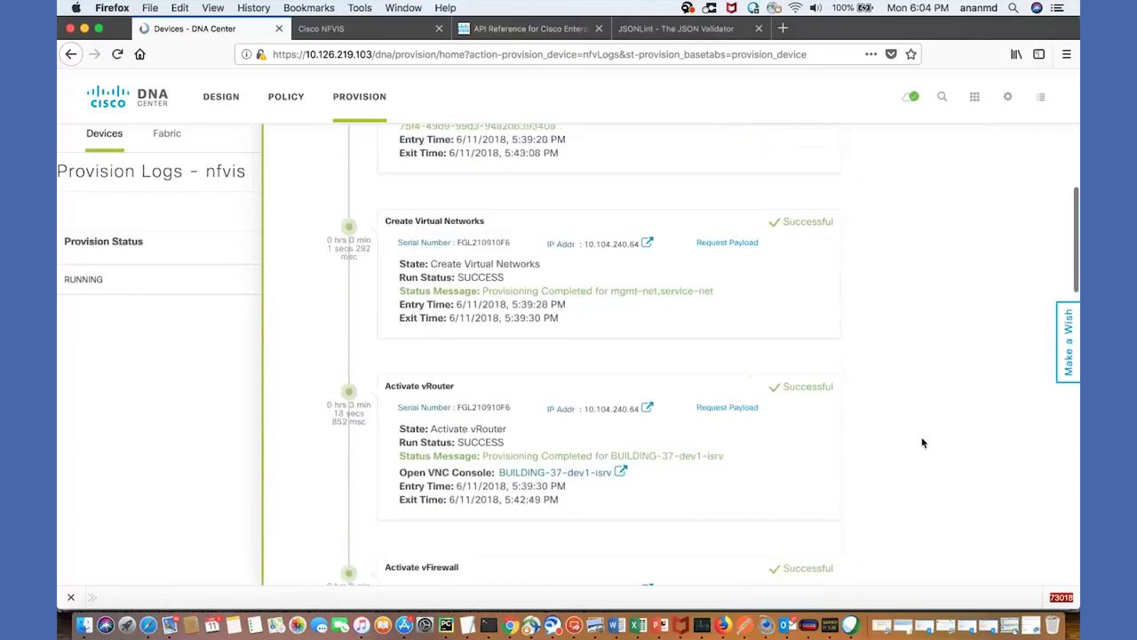
scroll(909, 370, up, 2)
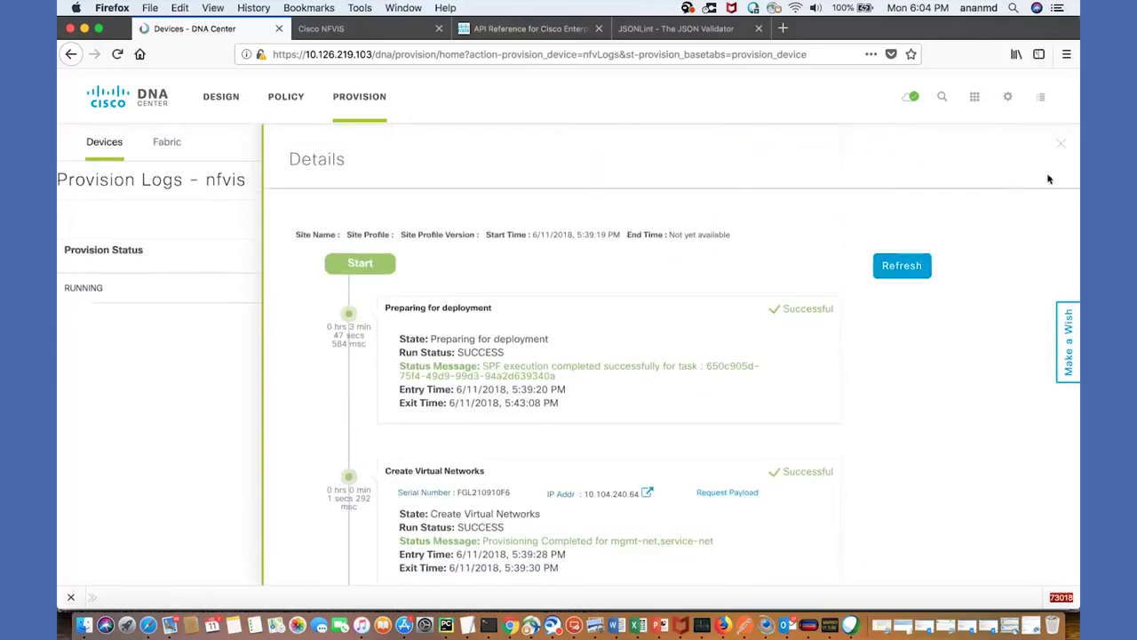
- Close the provisioning details and the nfvis provision logs, and check the device's provision status in the inventory
click(1062, 148)
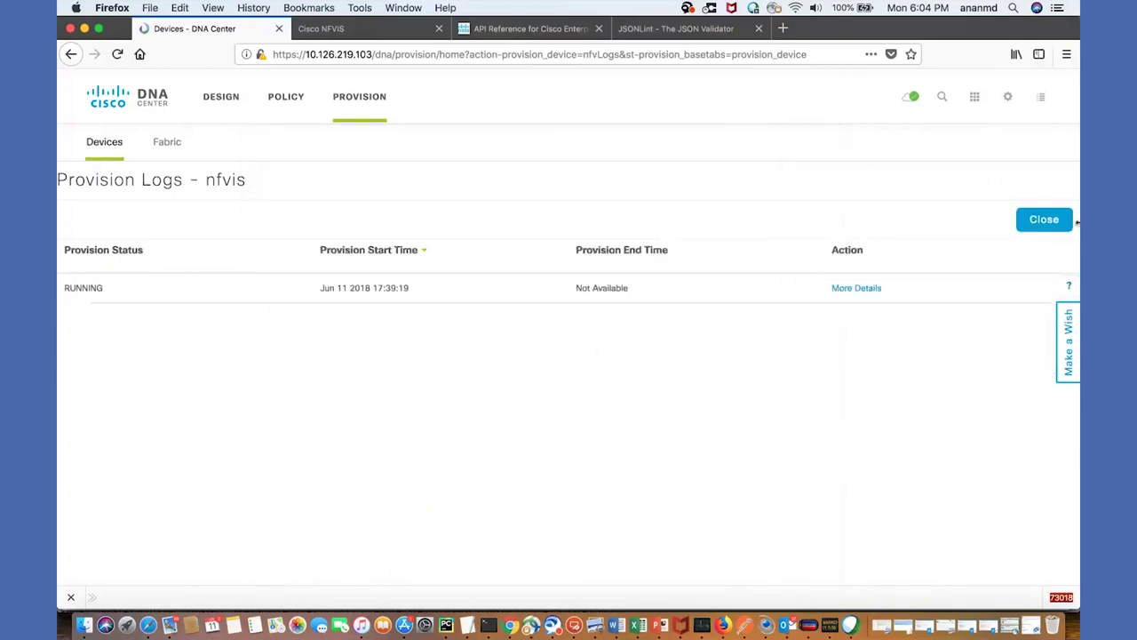
click(1045, 222)
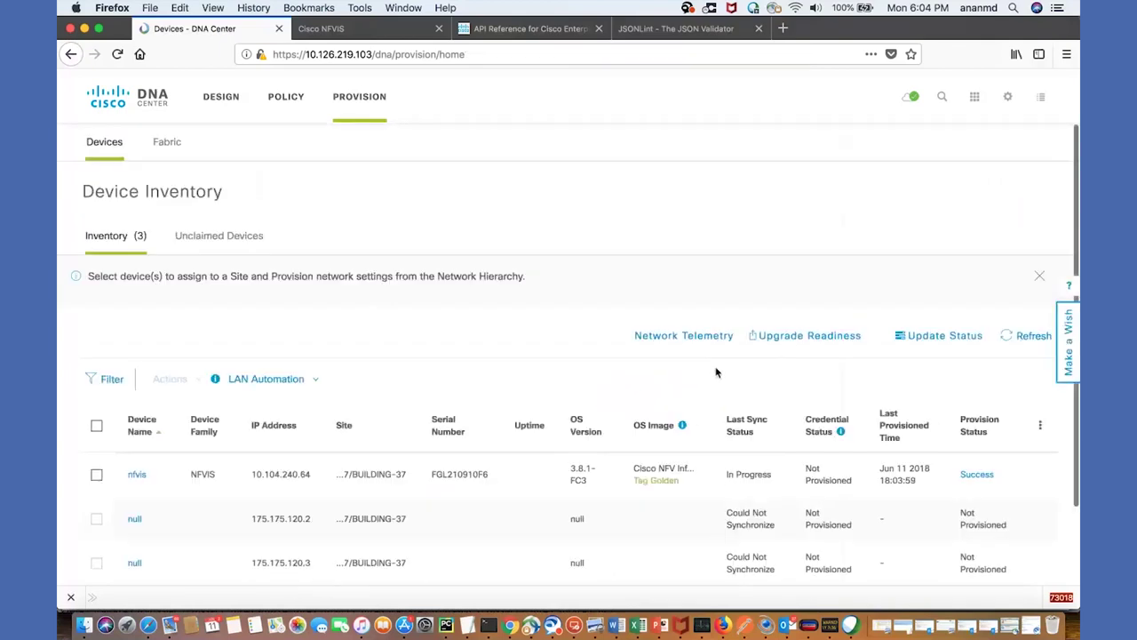
scroll(716, 427, down, 1)
scroll(716, 484, up, 1)
drag(961, 480, 975, 478)
- Display the VM status page in Cisco NFVIS, refresh the VM table, and select the BUILDING-37-dev1-asav entry to check its status
click(384, 32)
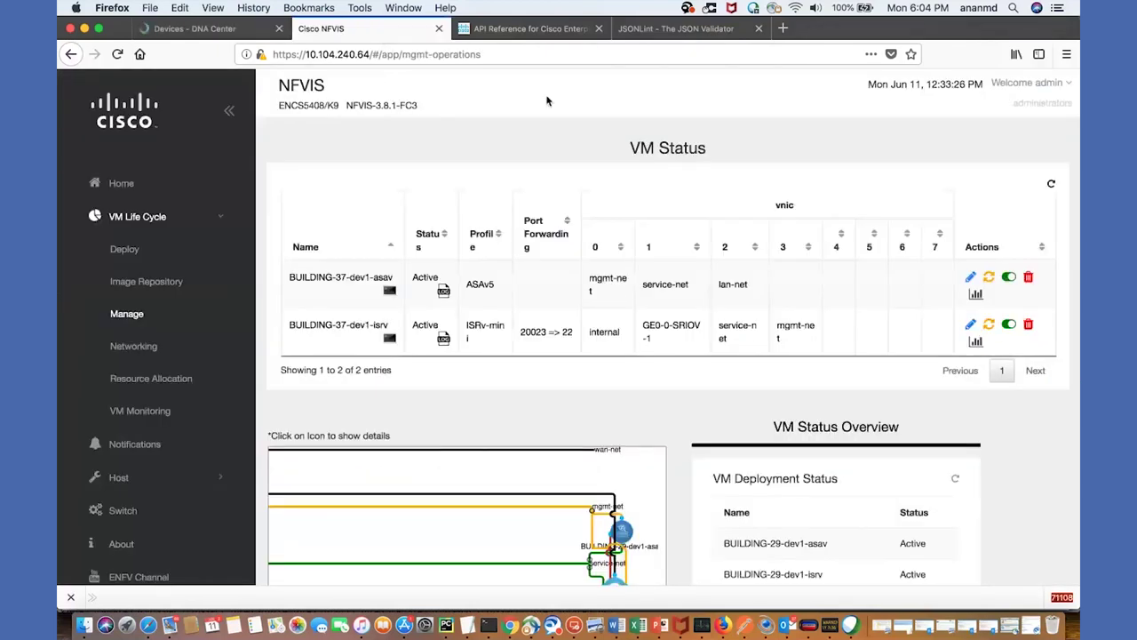
click(1052, 184)
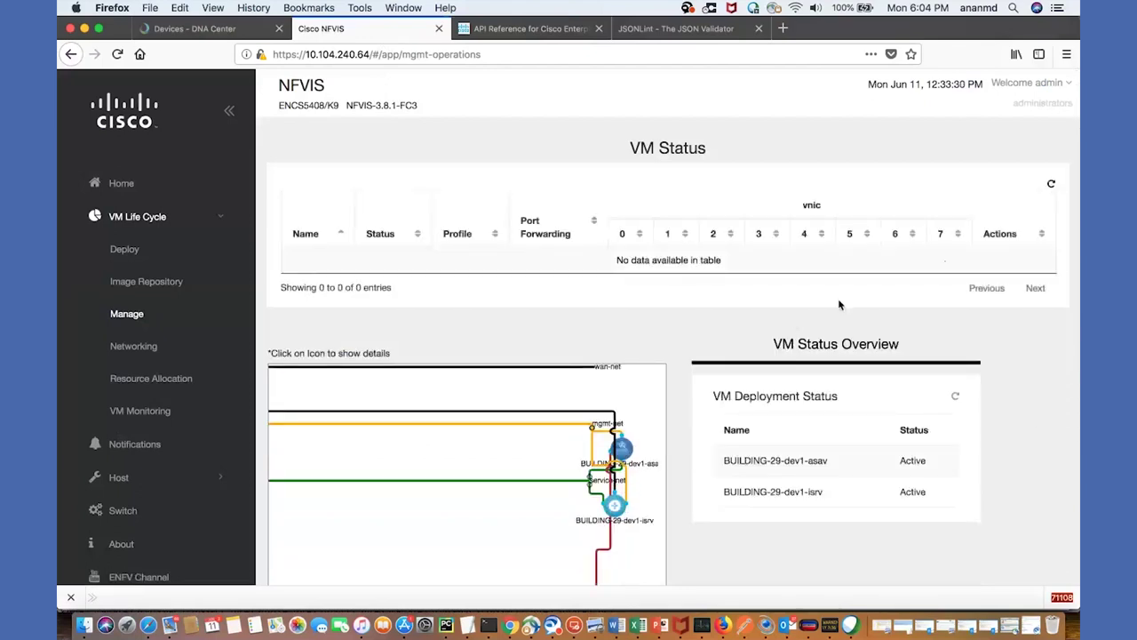
click(1051, 184)
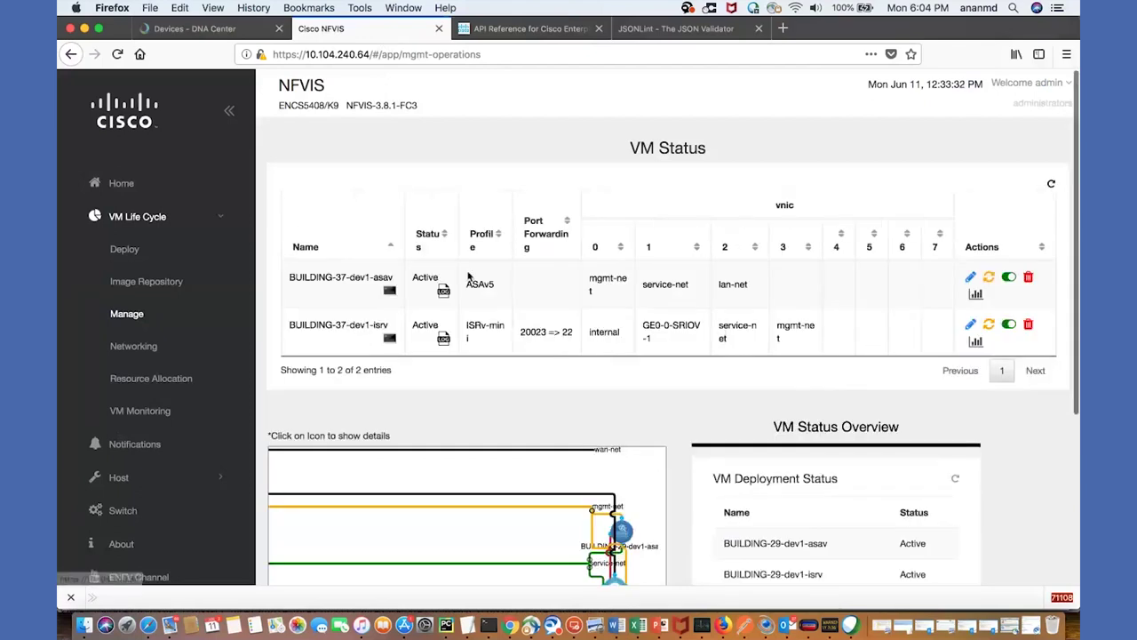
click(426, 276)
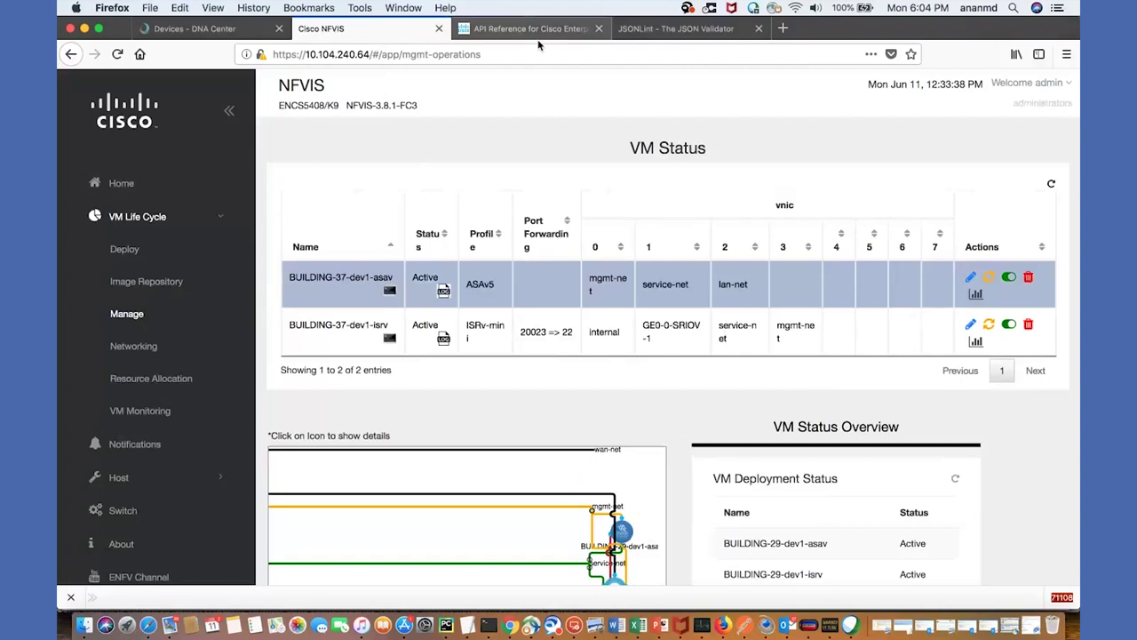
- Switch to Terminal, return to the provisioning script session, and highlight the output line assigning site BUILDING-37 to its service profile
click(488, 624)
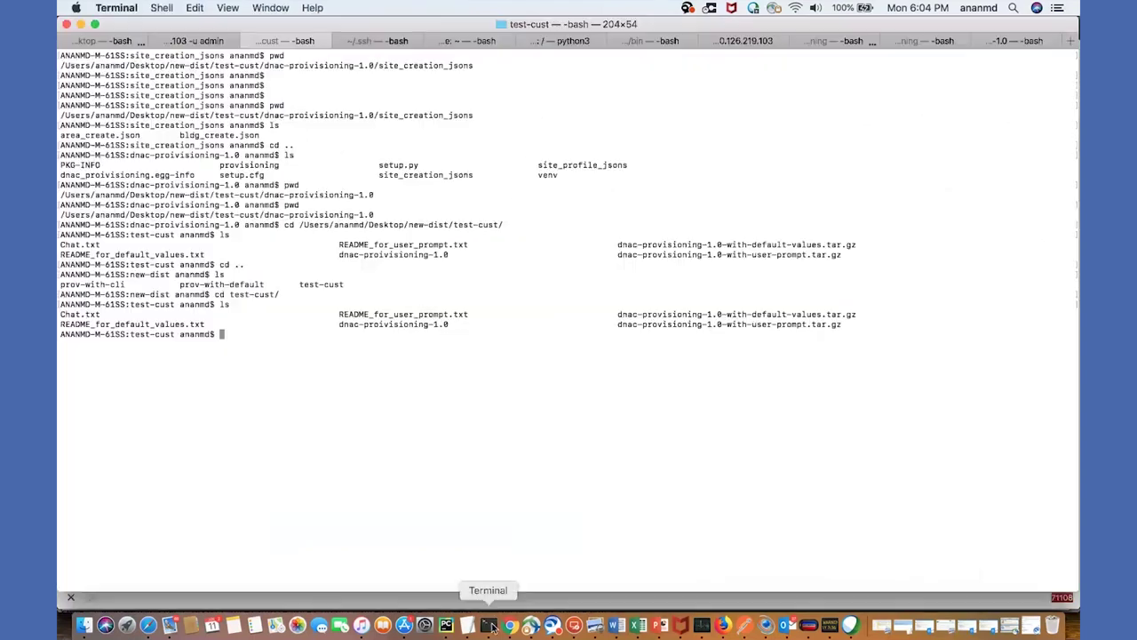
click(375, 42)
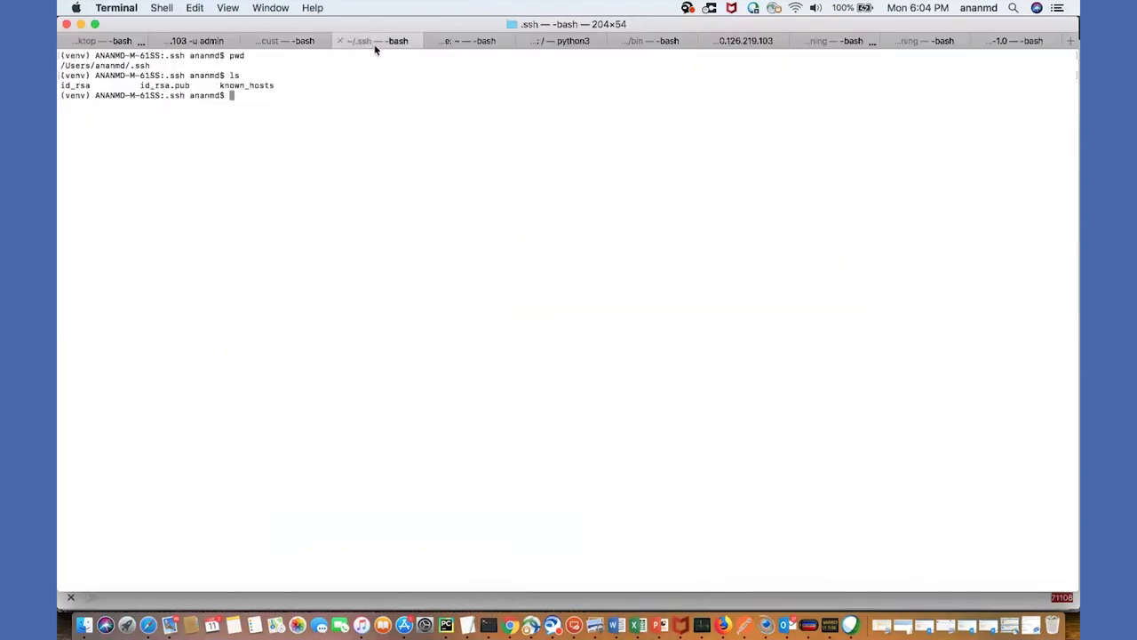
click(271, 41)
click(210, 42)
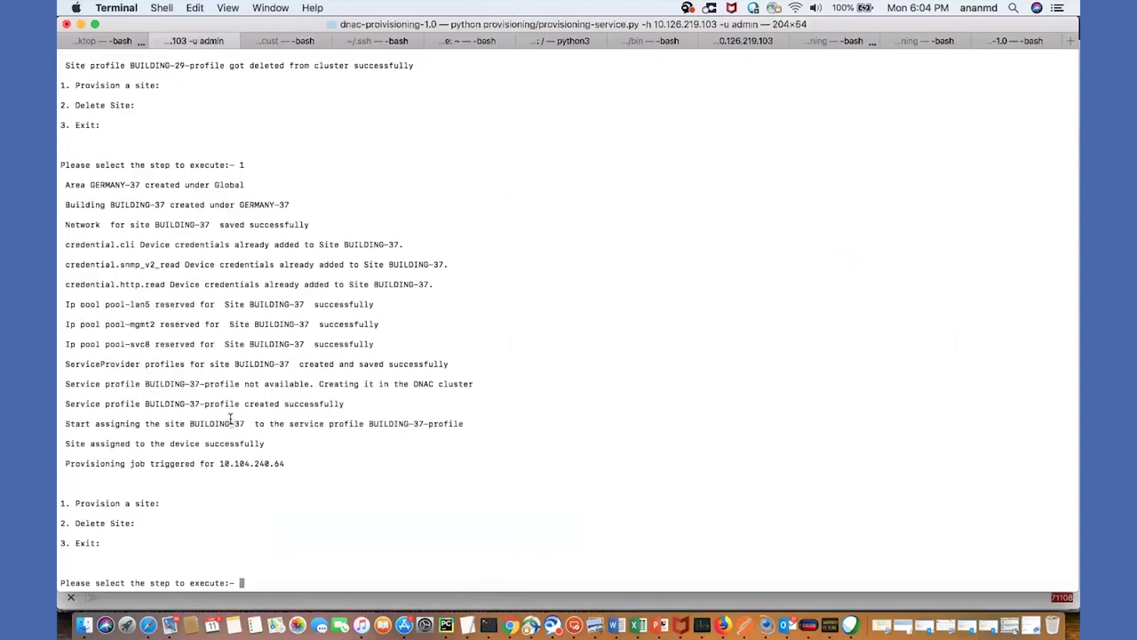
drag(191, 419, 246, 430)
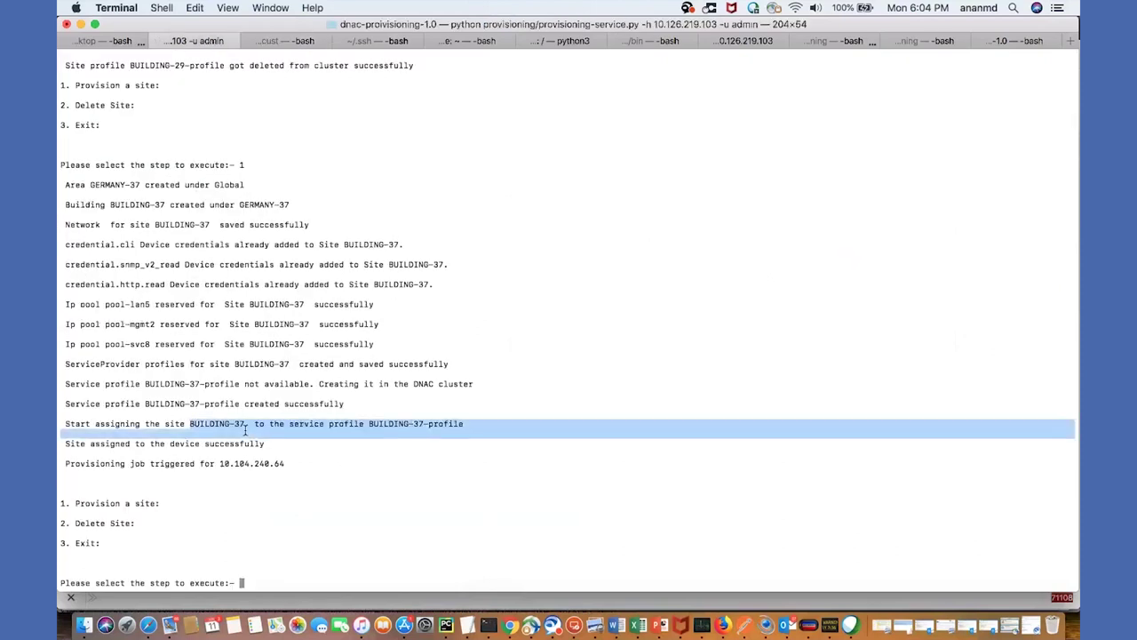